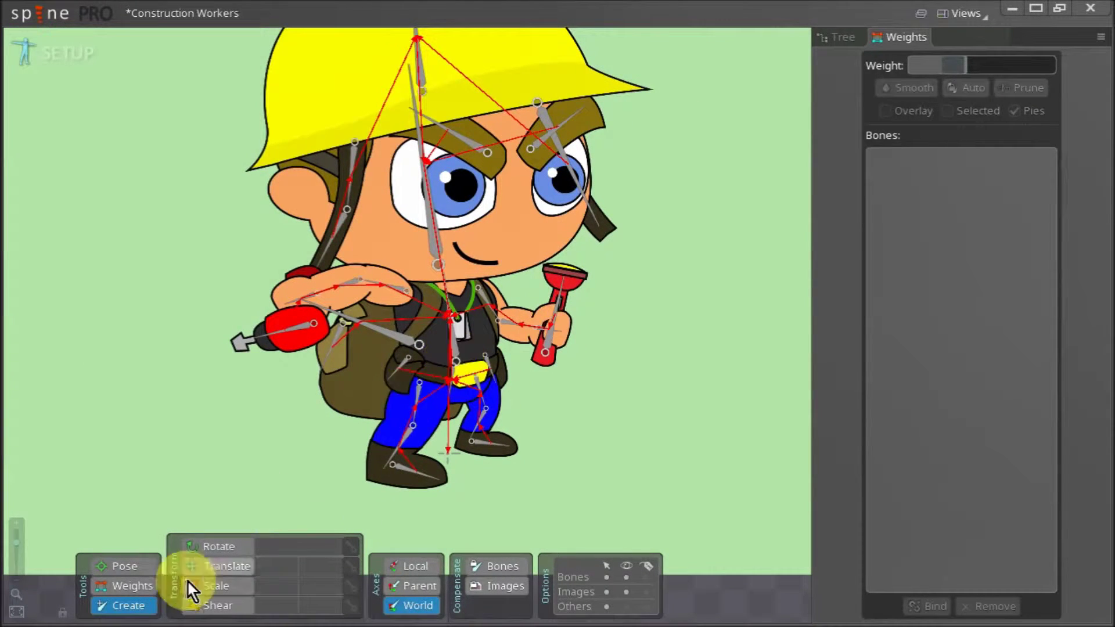
Switch to the Translate tool and zoom in on the character's legs.
left_click(207, 567)
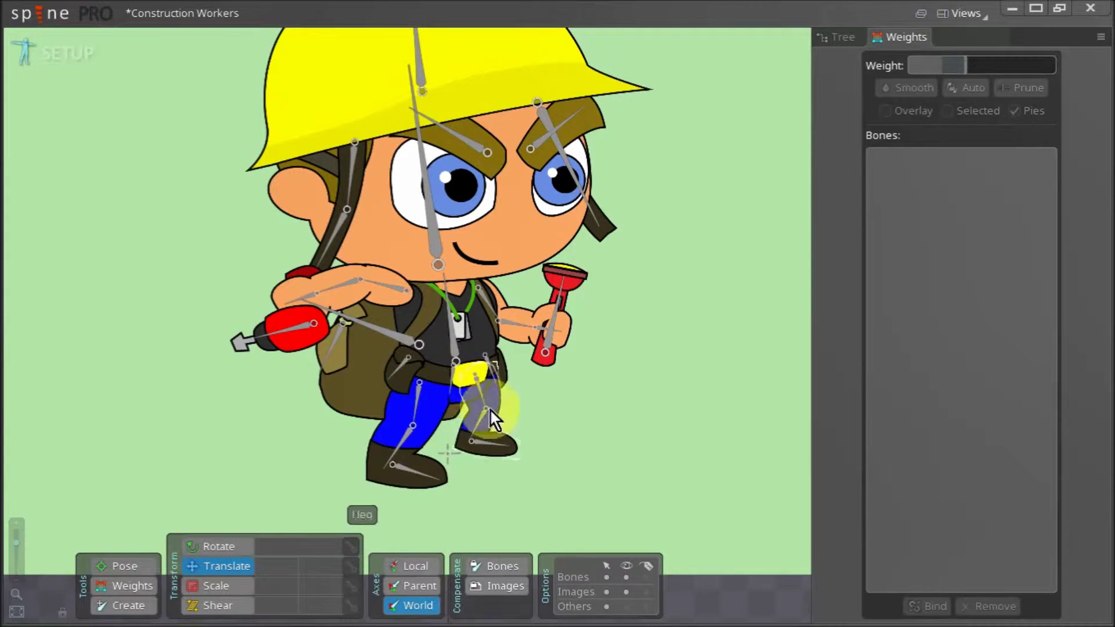
scroll(419, 444, "up", 3)
left_click_drag(449, 466, 421, 344)
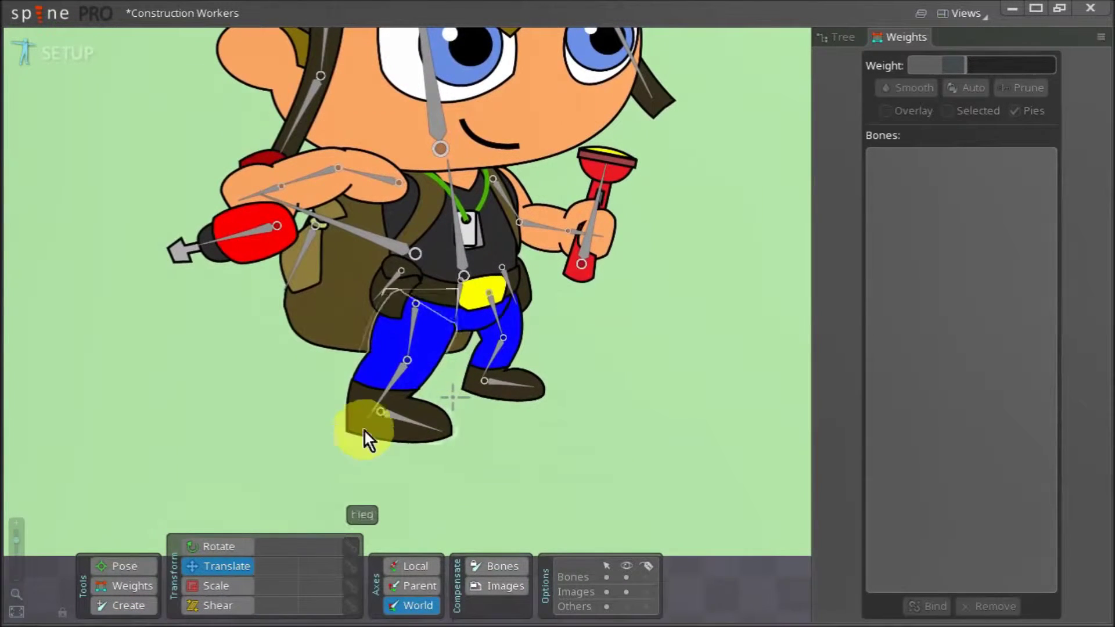
Select r leg and r shin, start an IK constraint targeting the right foot, and name it 'r leg ik'.
left_click(408, 335)
left_click(394, 380, "ctrl")
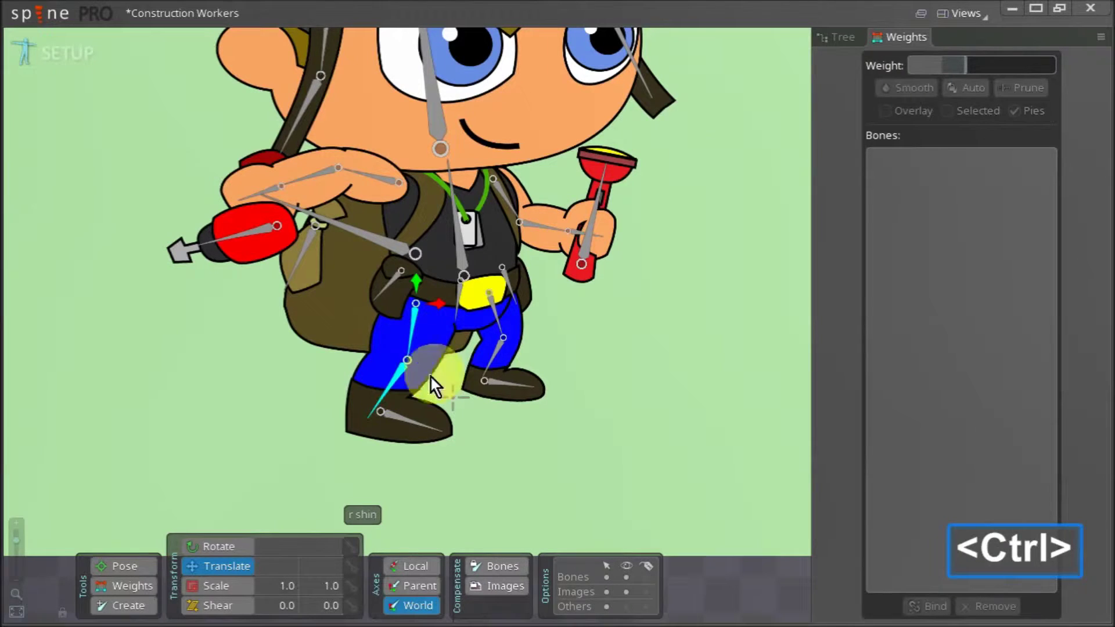
left_click(853, 42)
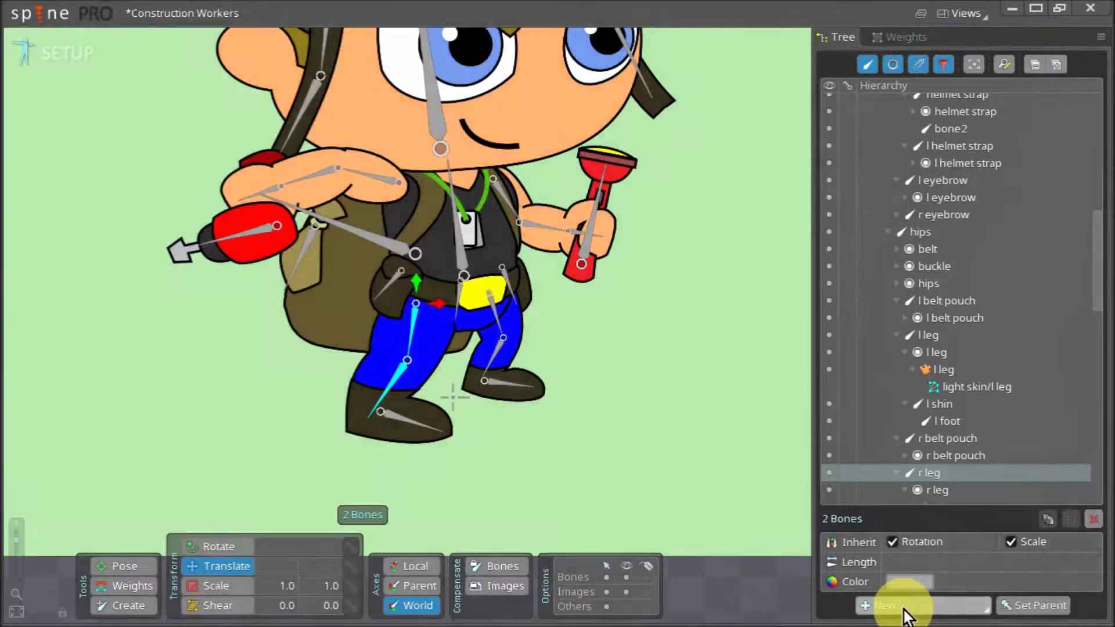
left_click(904, 605)
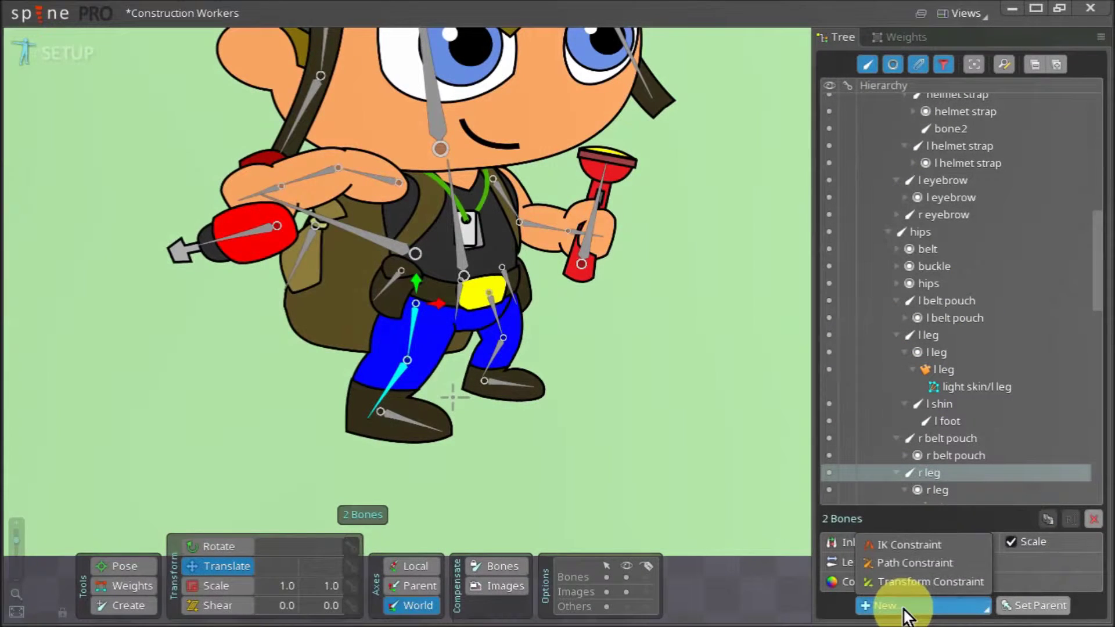
left_click(928, 549)
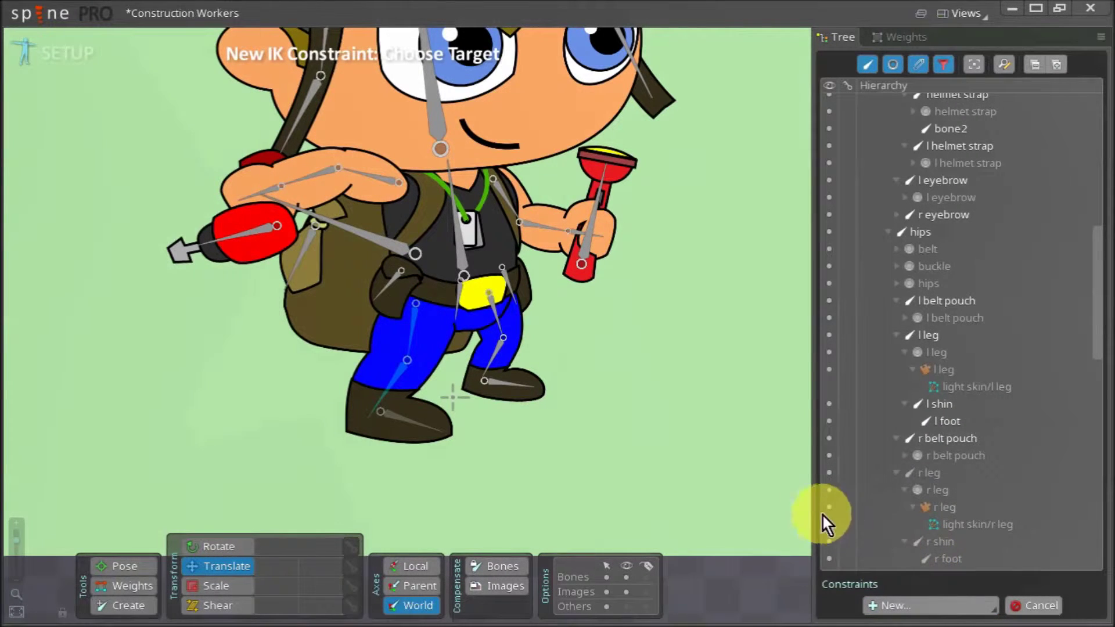
left_click(365, 428)
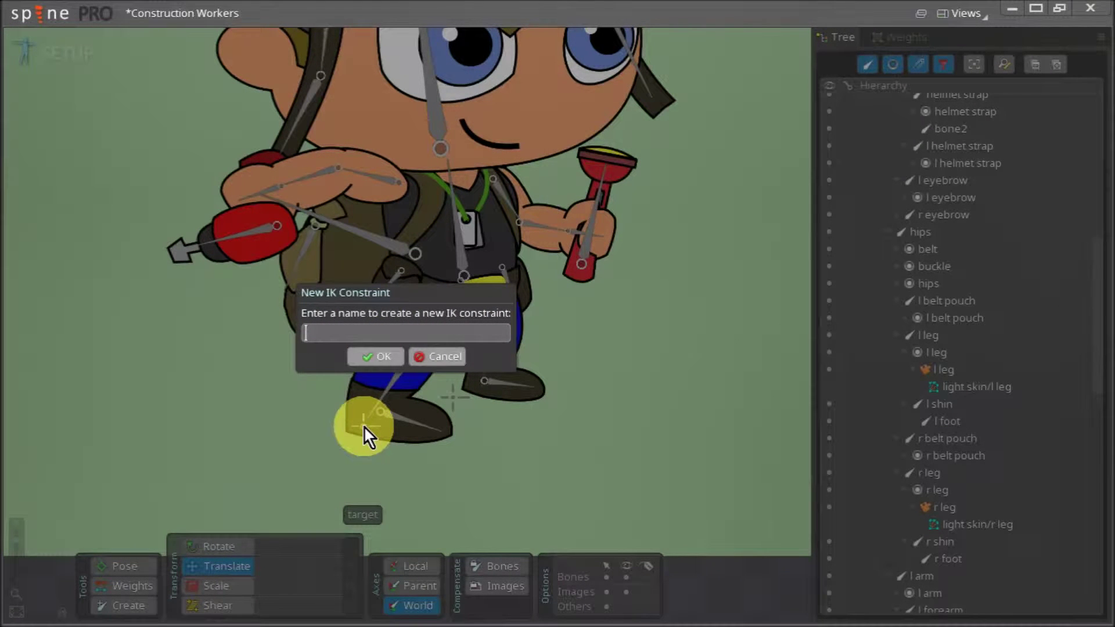
type("l")
type("r ")
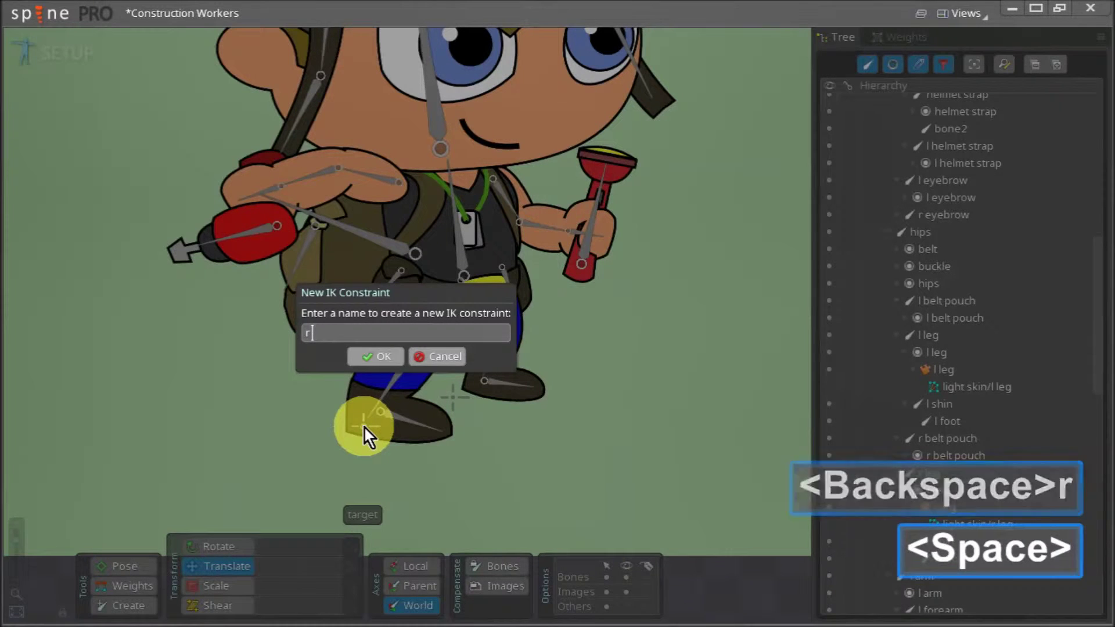
type("leg ik")
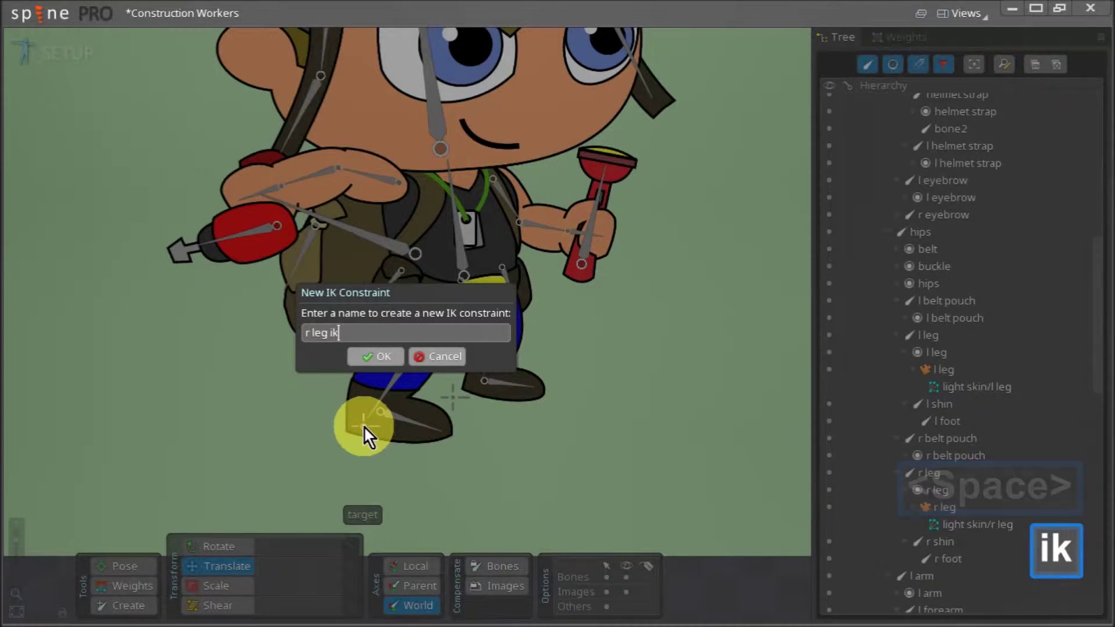
Create the r leg ik constraint and test the right leg bend by dragging its foot target.
key("Return")
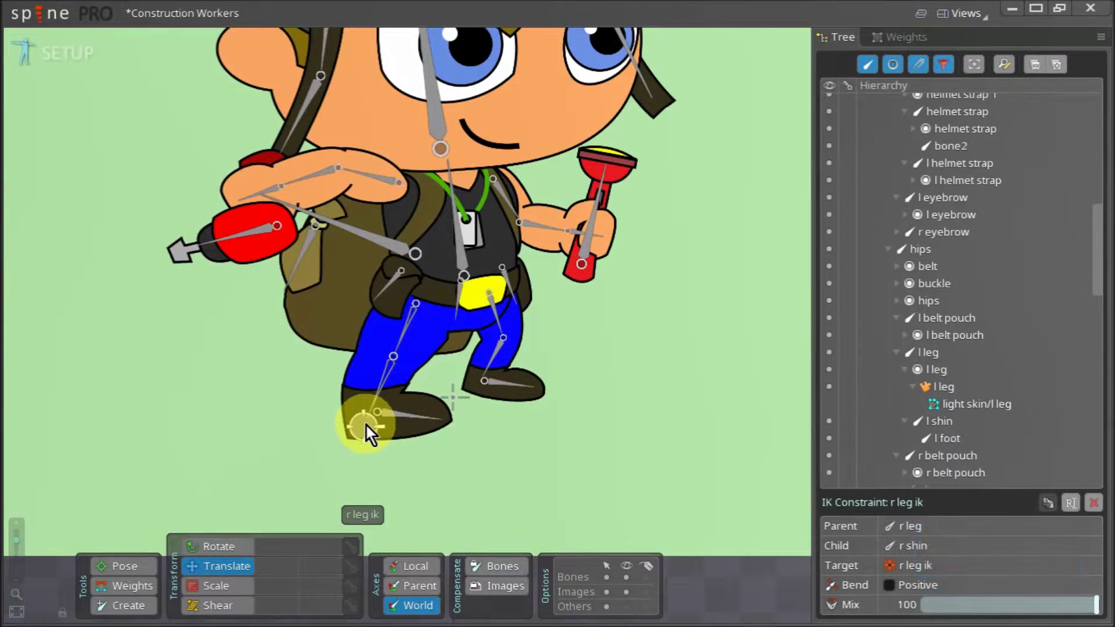
key("v")
left_click_drag(360, 433, 363, 386)
key("ctrl+z")
left_click_drag(341, 460, 313, 472)
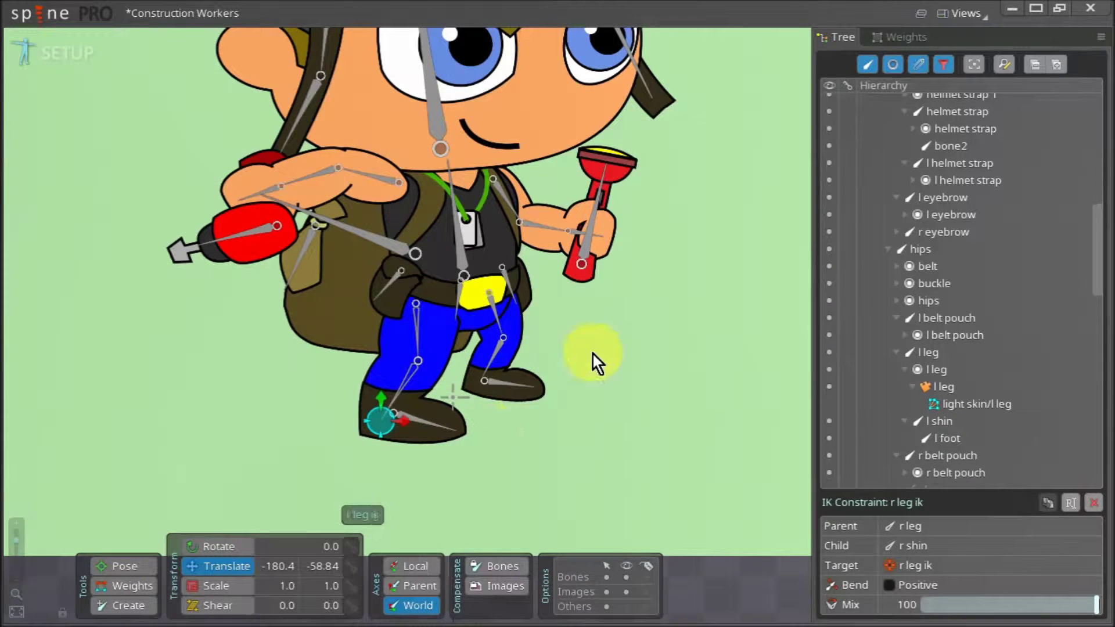
Create an IK constraint 'l leg ik' on l leg and l shin targeting the left foot.
left_click(499, 320)
key("ctrl")
left_click(491, 358, "ctrl")
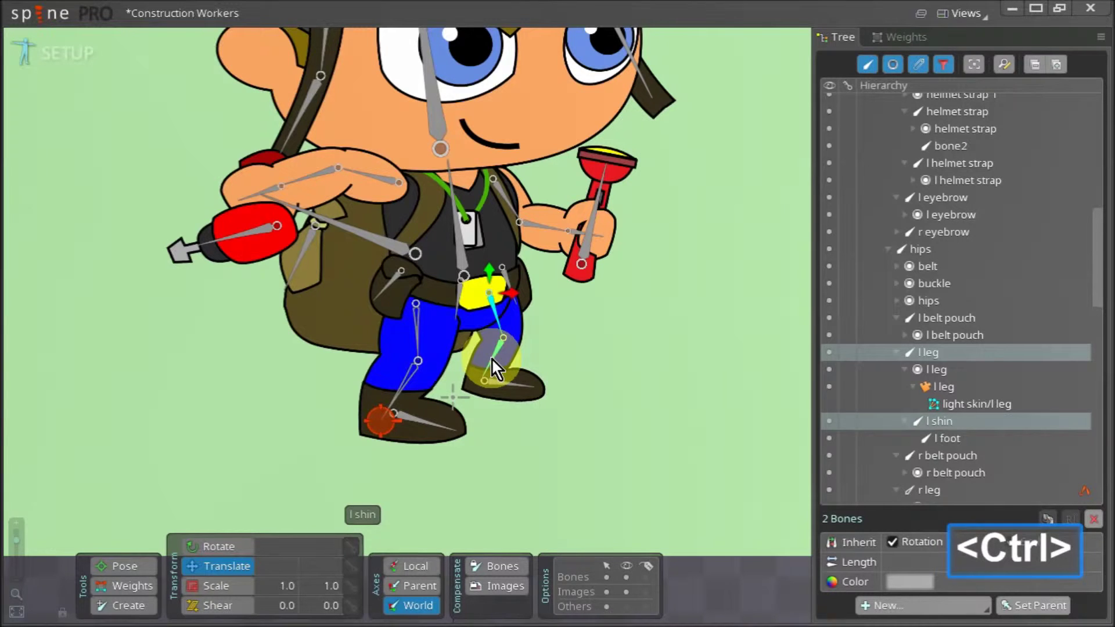
left_click(896, 607)
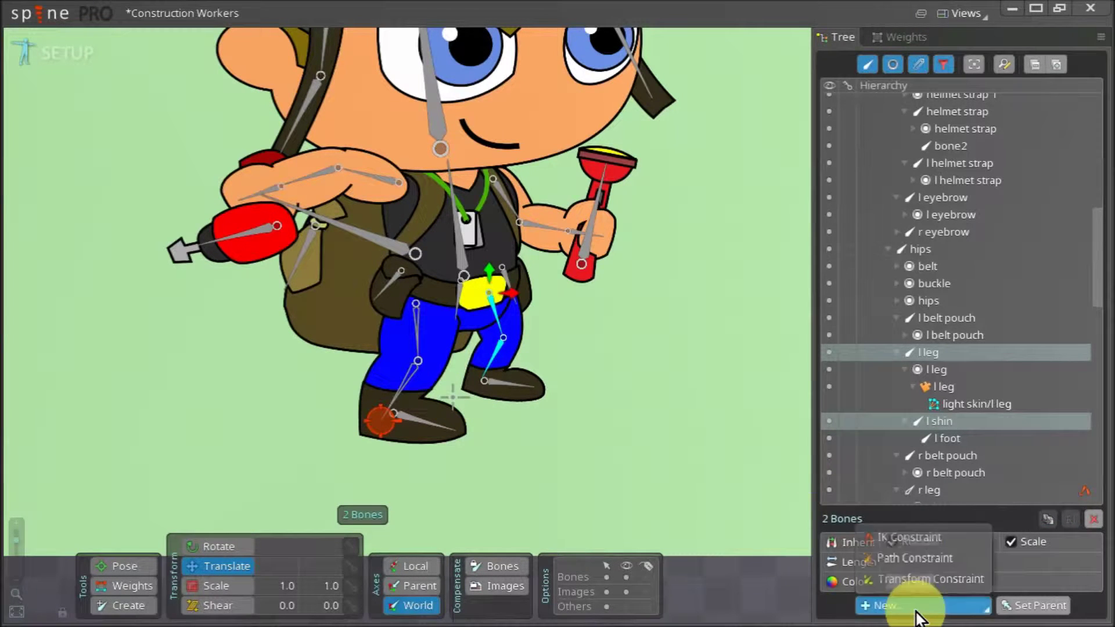
left_click(929, 547)
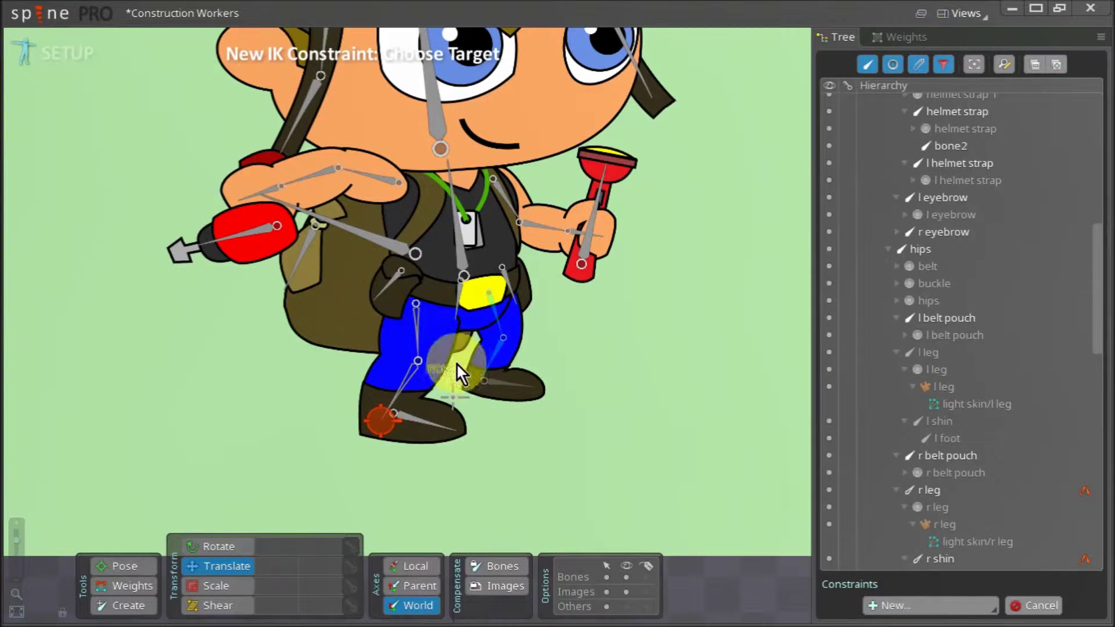
left_click(481, 381)
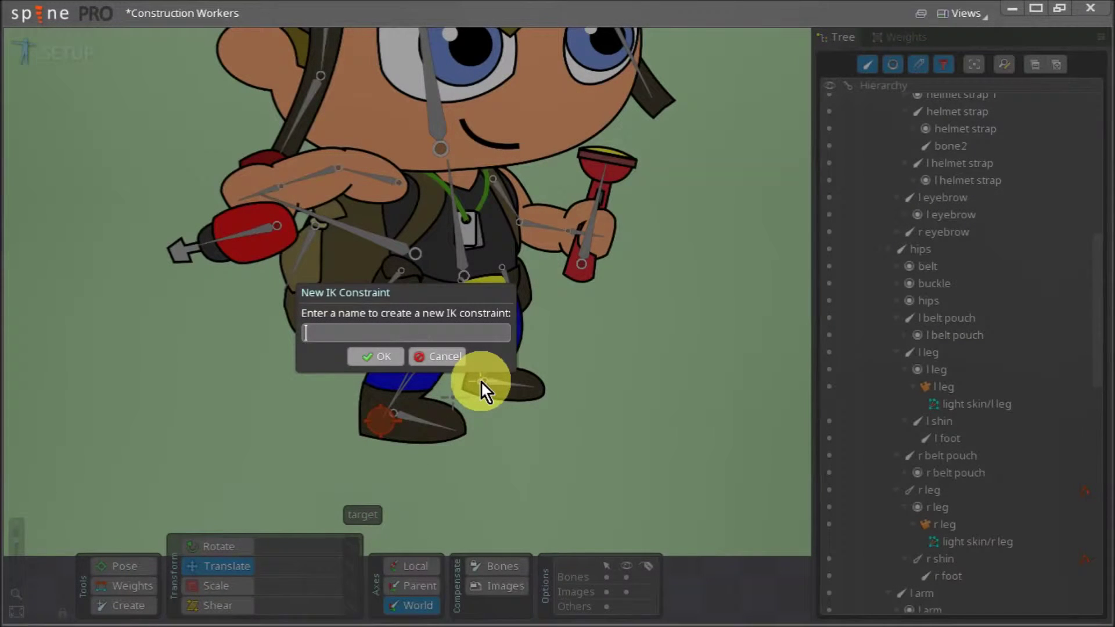
type("l leg ik")
key("Return")
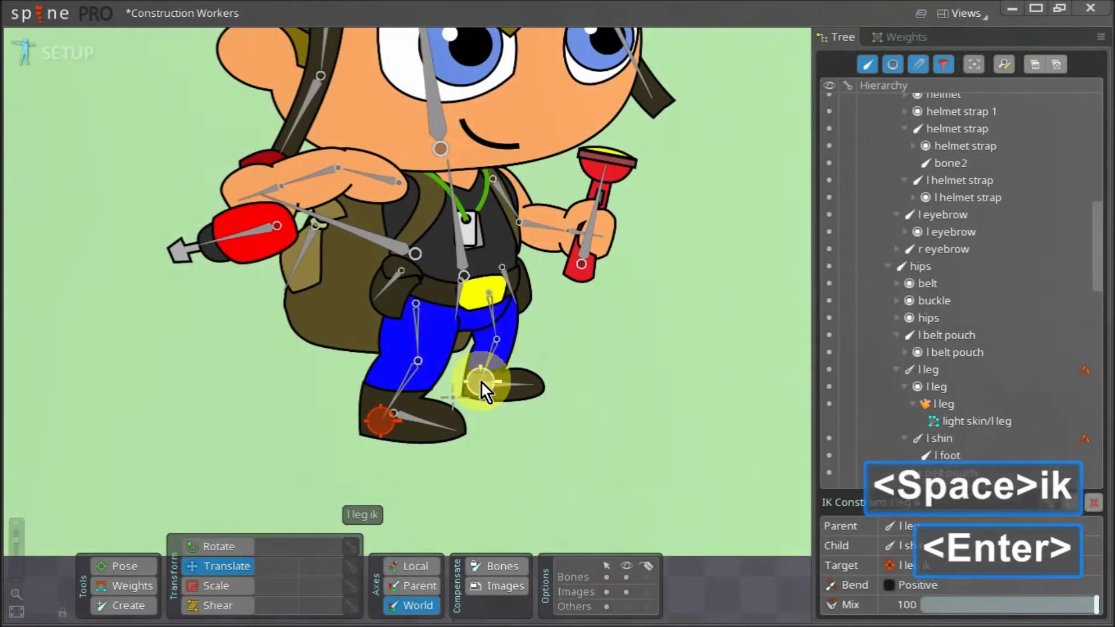
Undo the accidental scaling of the l leg ik target, test the left leg bend, then undo it.
left_click(480, 380)
key("x")
key("v")
key("ctrl+z")
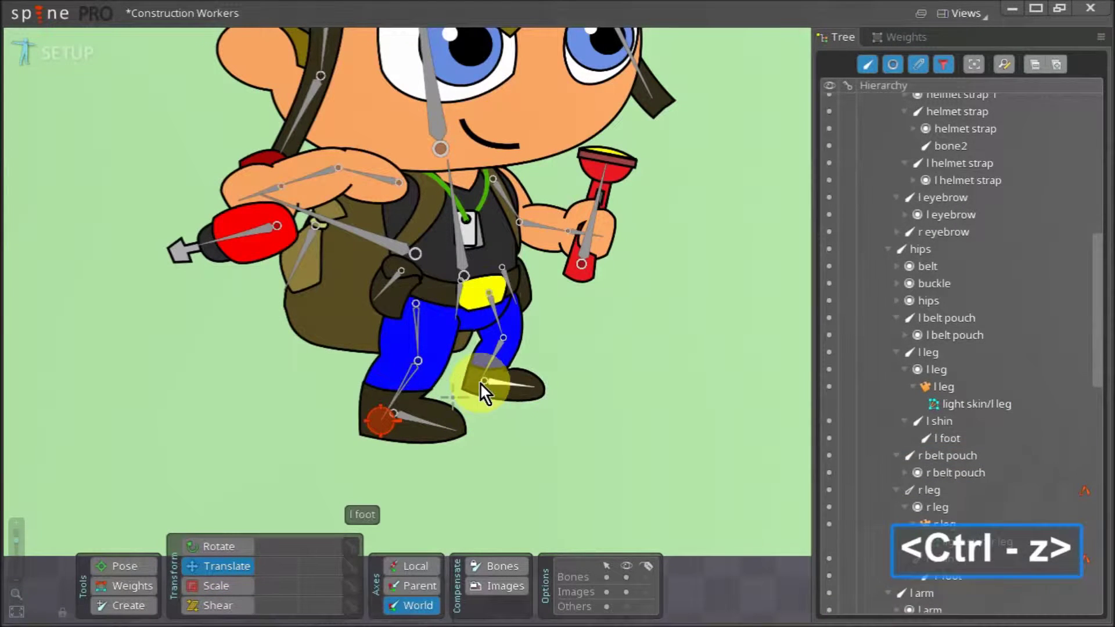
key("ctrl+y")
left_click(478, 339)
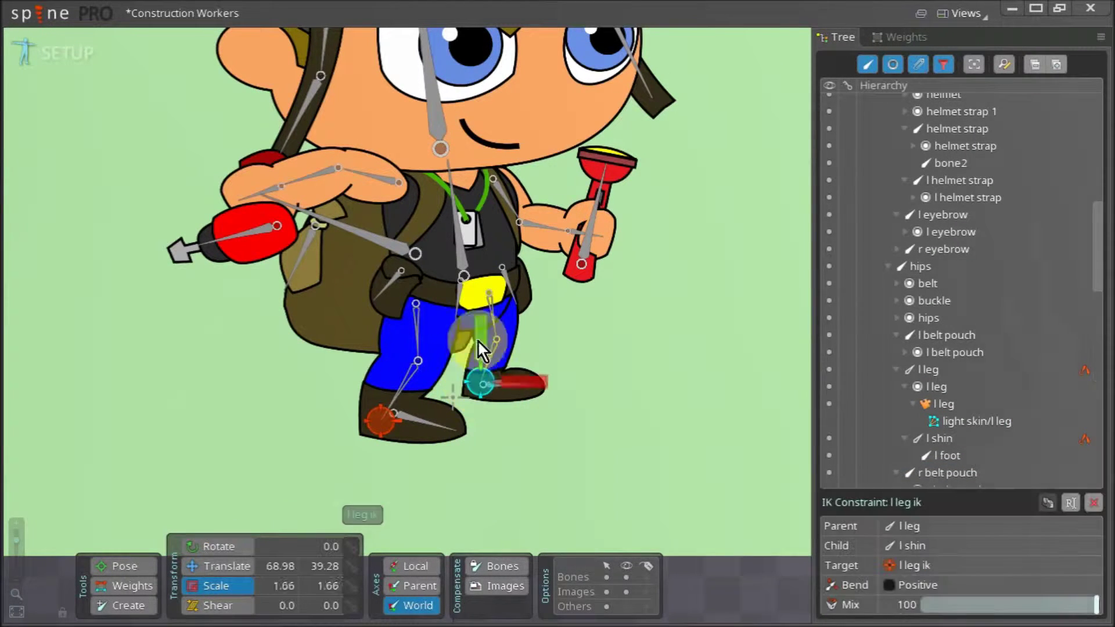
key("ctrl+z")
key("v")
left_click_drag(479, 379, 452, 384)
key("ctrl")
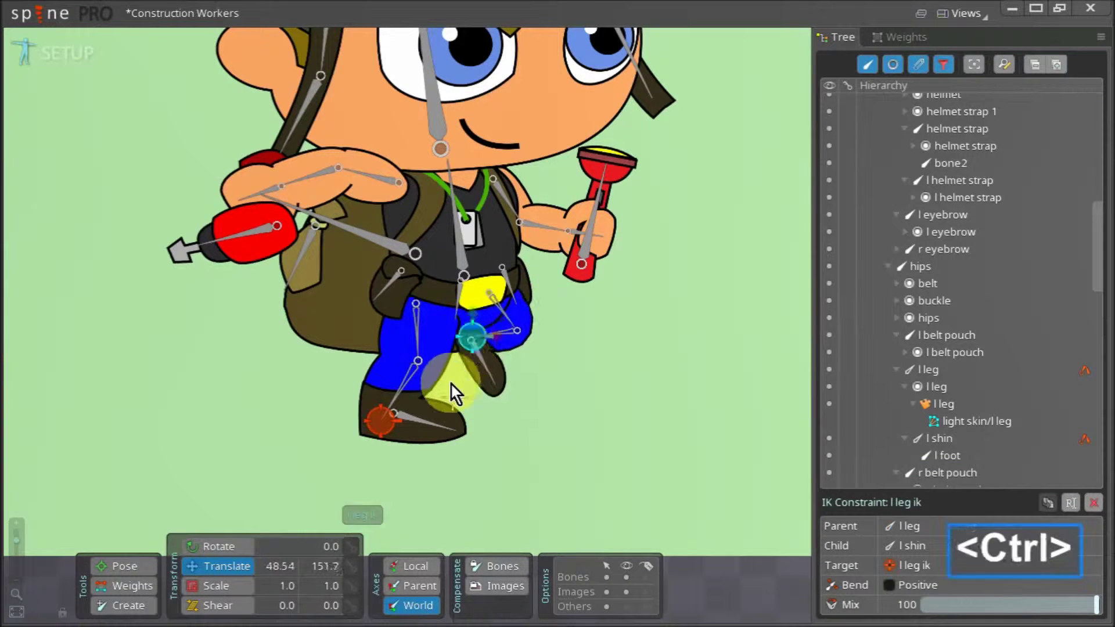
key("ctrl+z")
key("ctrl+z")
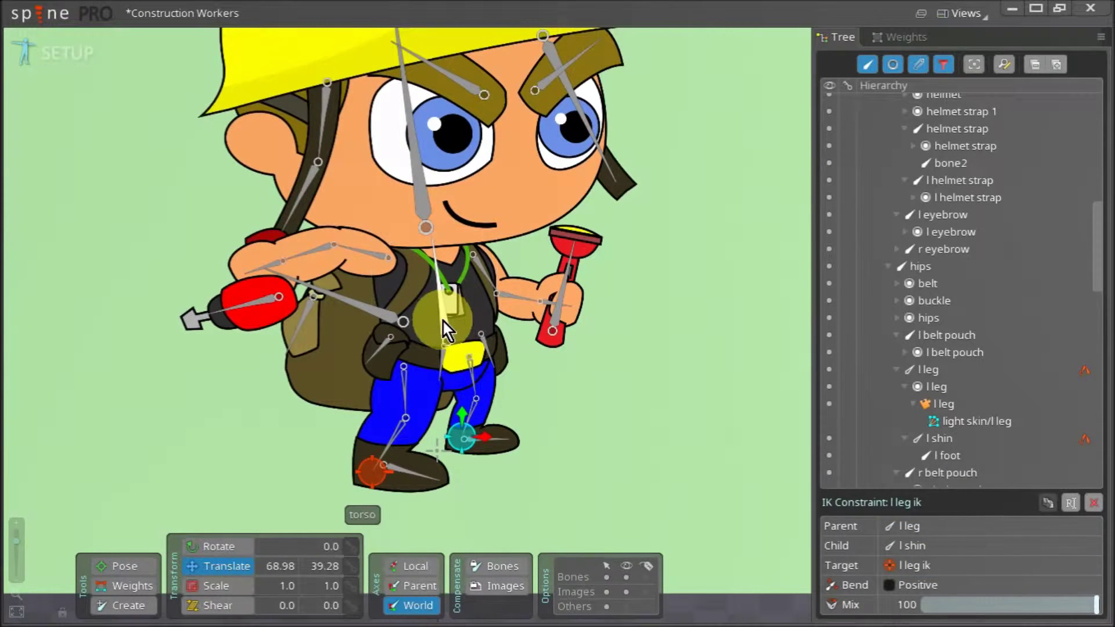
Create 'torso ik' on the torso bone targeting the head, test the bend, then undo it.
left_click(444, 321)
left_click(914, 605)
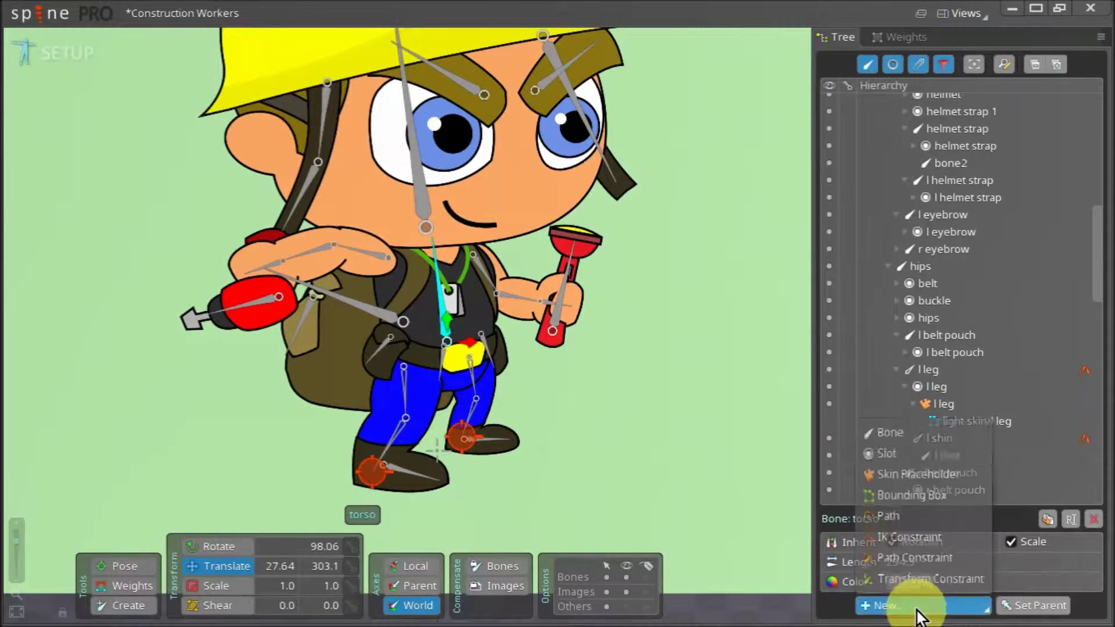
left_click(953, 546)
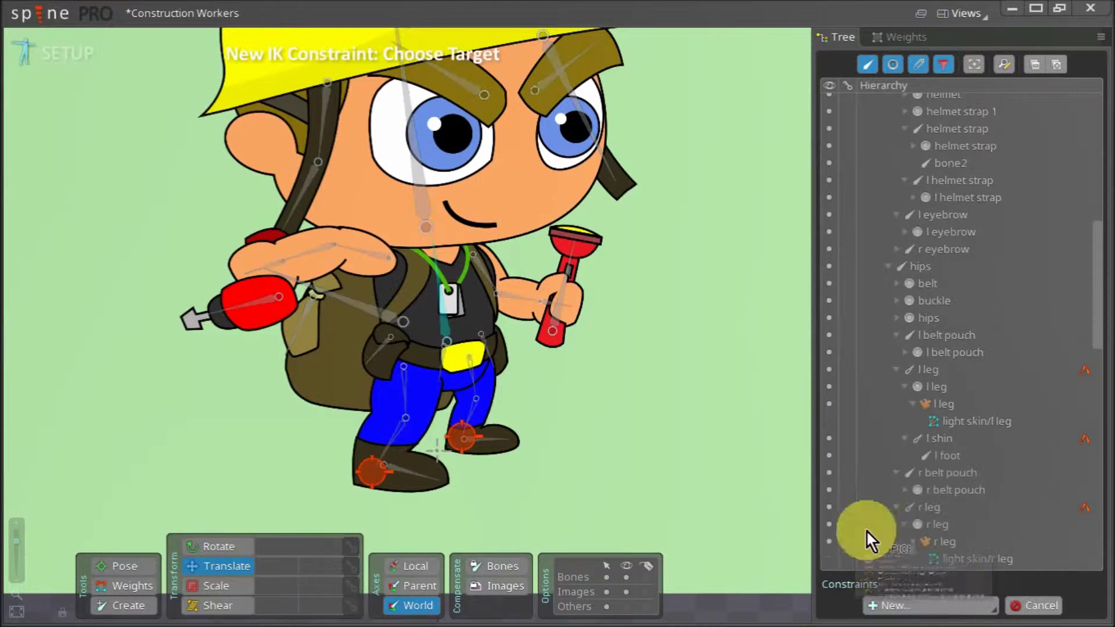
left_click(433, 235)
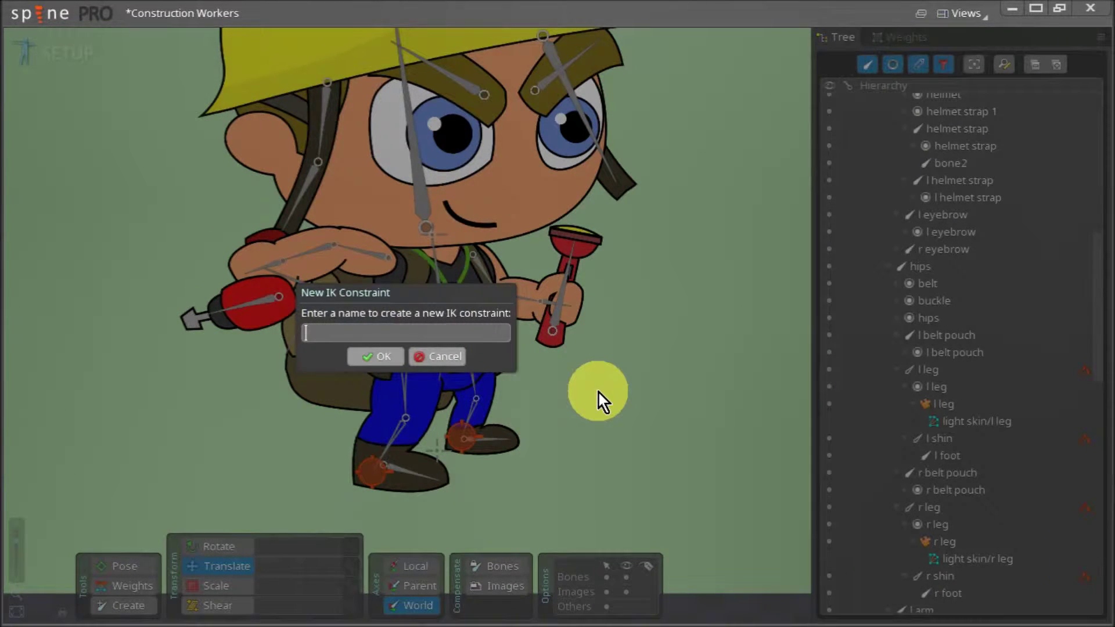
type("torso ik")
key("Return")
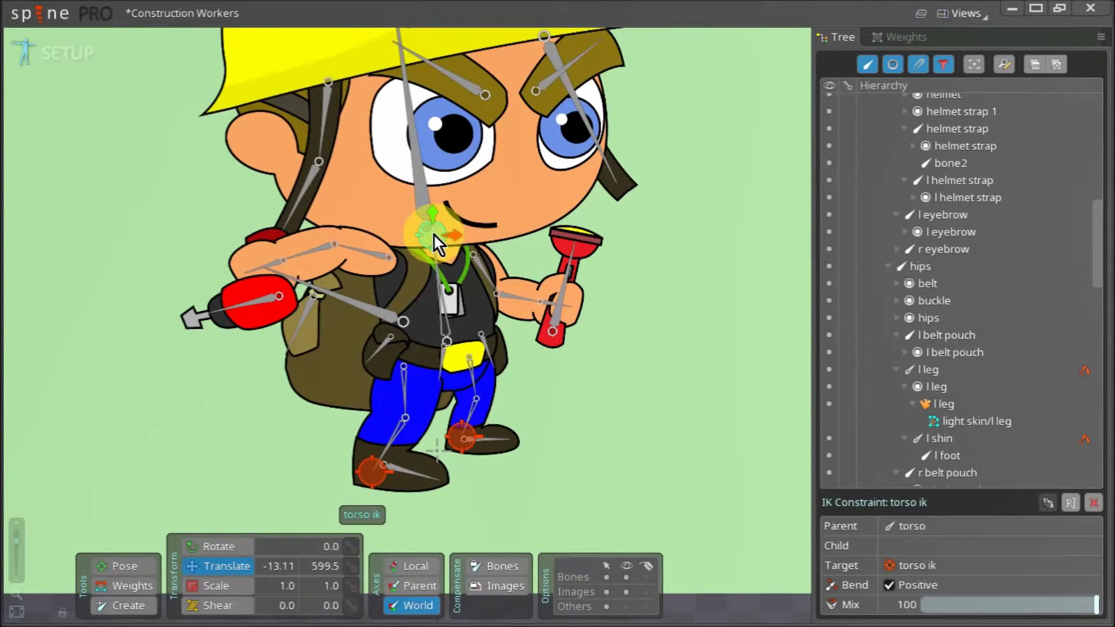
mouse_move(432, 234)
left_mouse_down()
mouse_move(389, 237)
mouse_move(475, 221)
mouse_move(408, 234)
mouse_move(448, 230)
mouse_move(424, 235)
left_mouse_up()
key("ctrl+z")
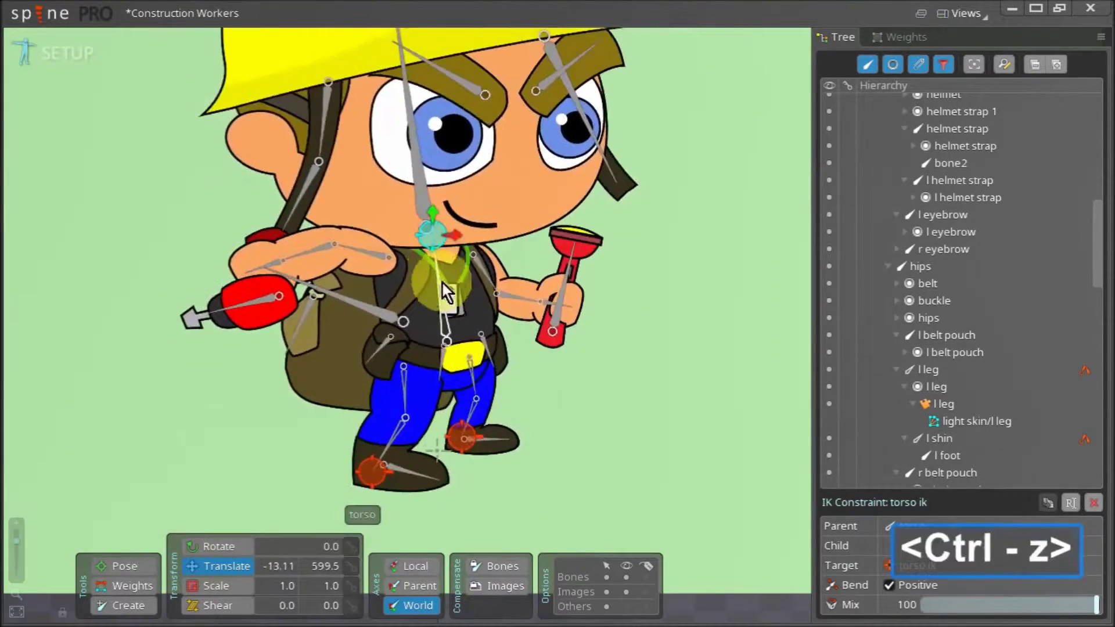
Create 'r arm ik' on r arm and r forearm targeting the right hand, then drag the target to test.
scroll(223, 260, "down", 2)
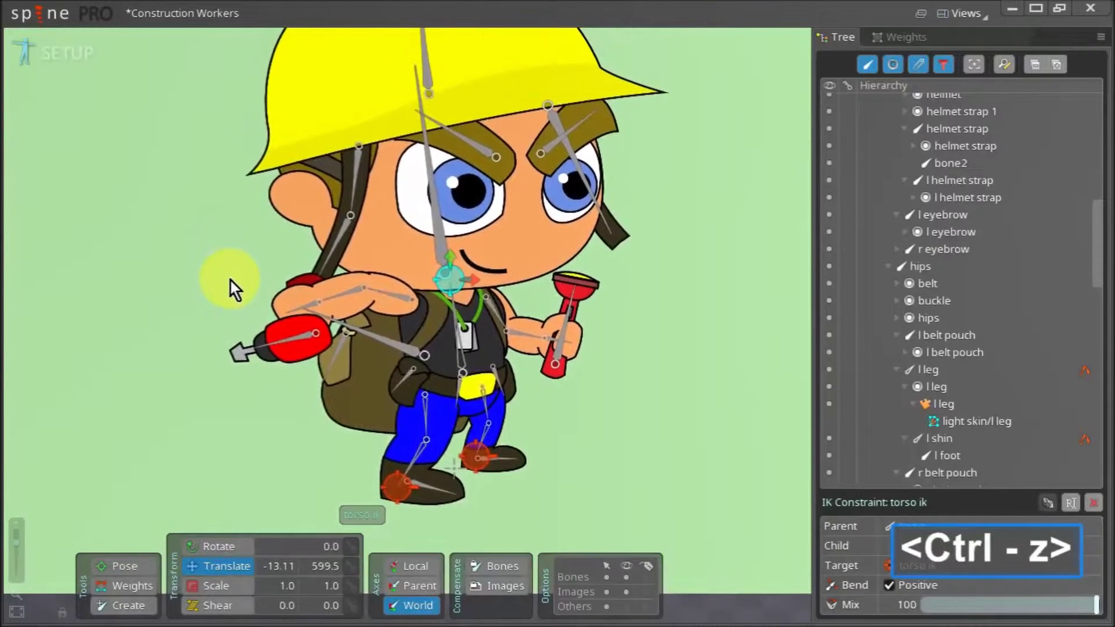
left_click(400, 297)
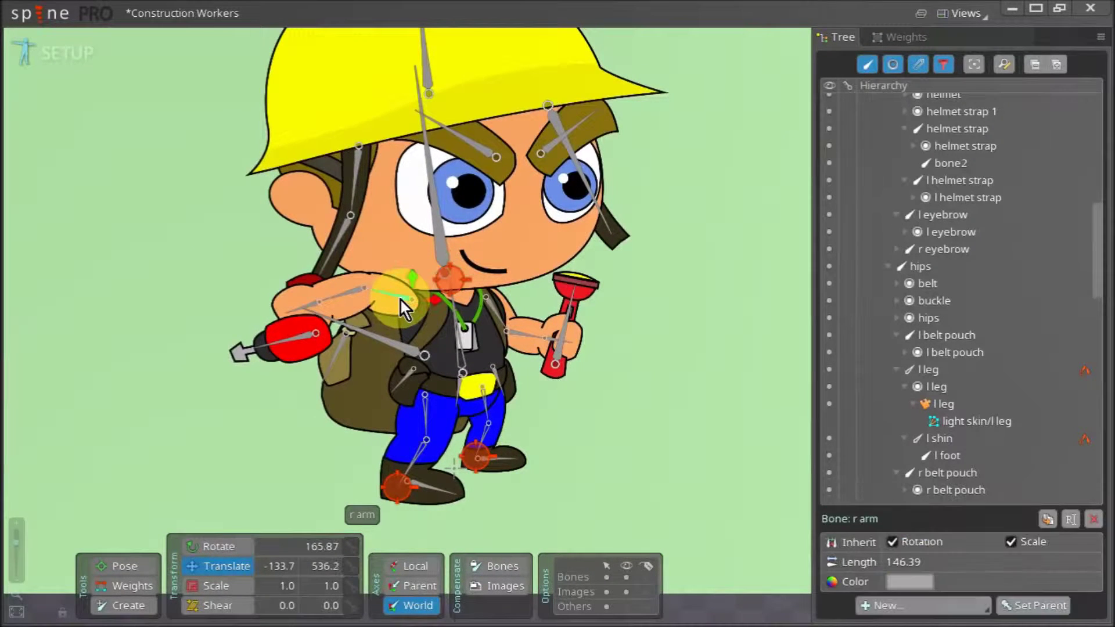
key("ctrl")
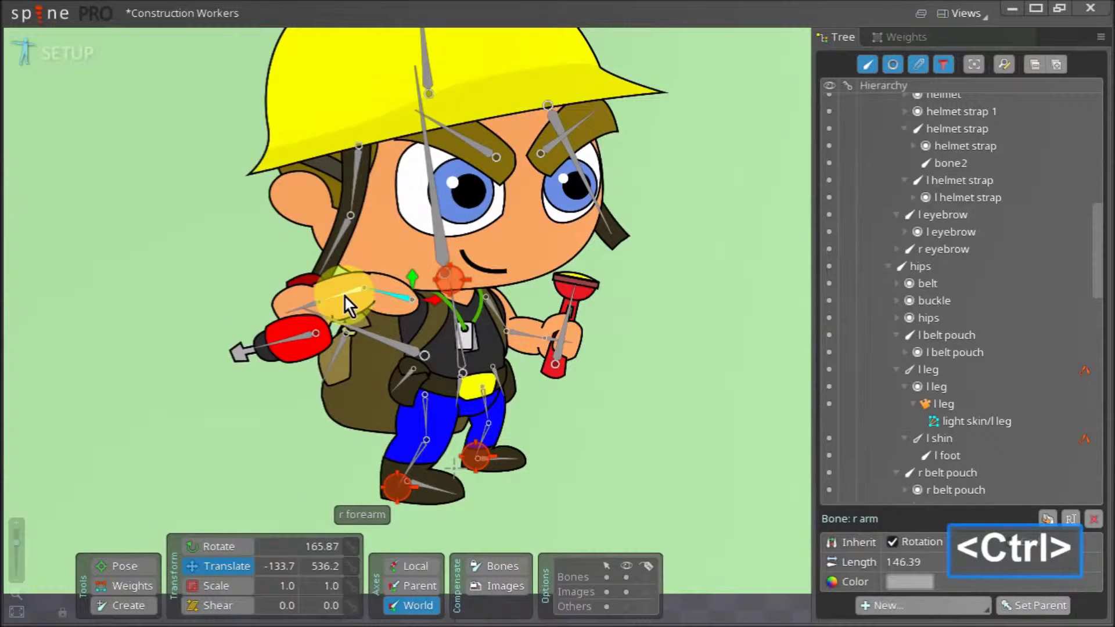
left_click(345, 297, "ctrl")
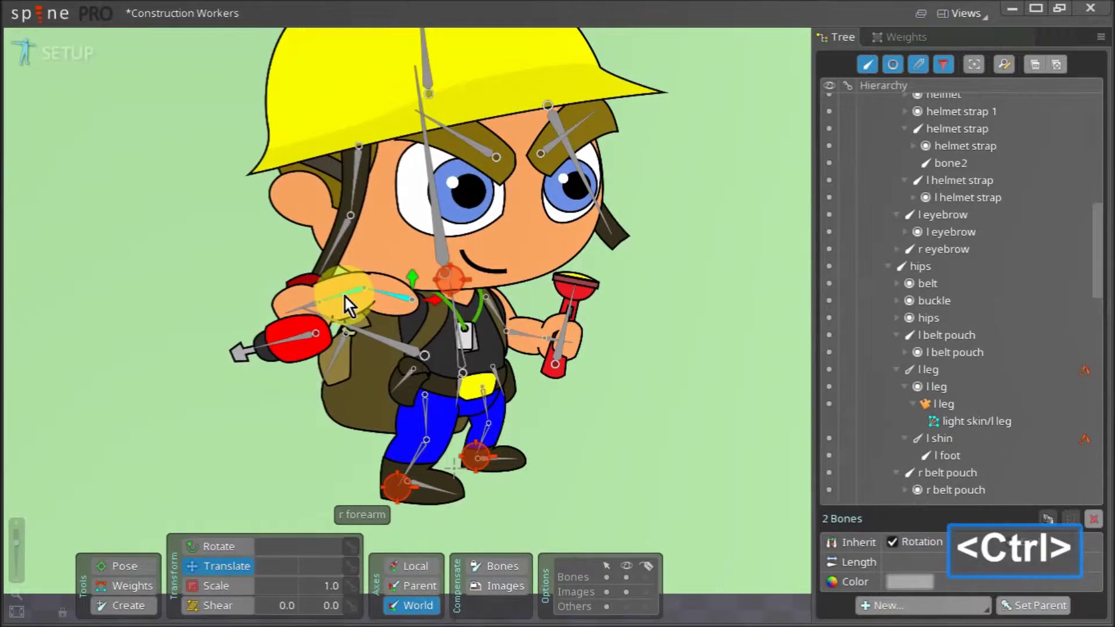
left_click(923, 607)
left_click(931, 546)
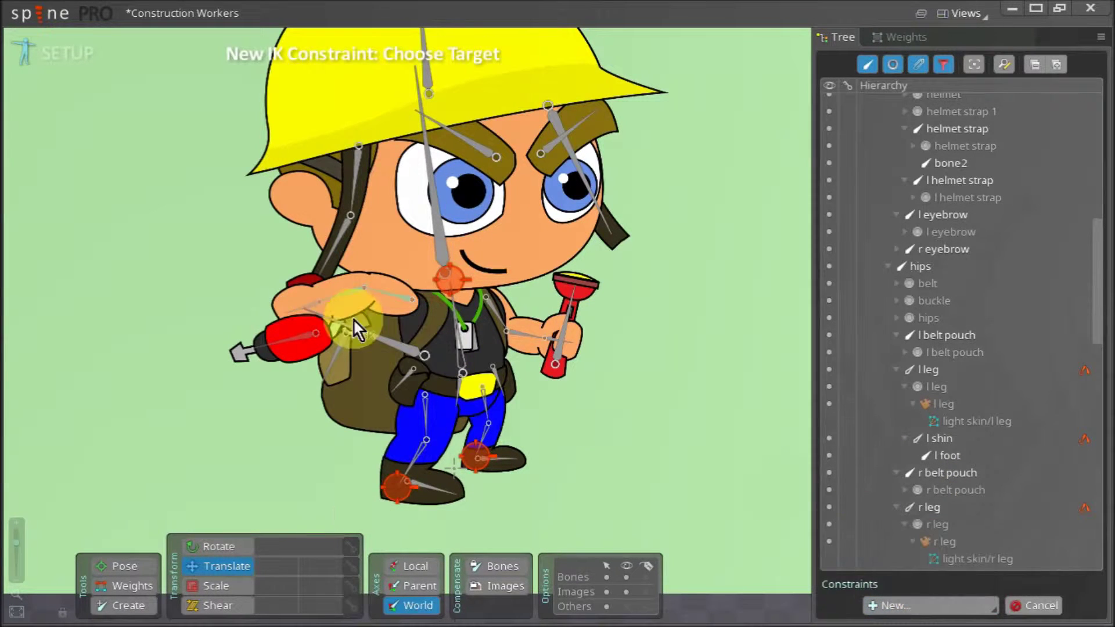
left_click(320, 301)
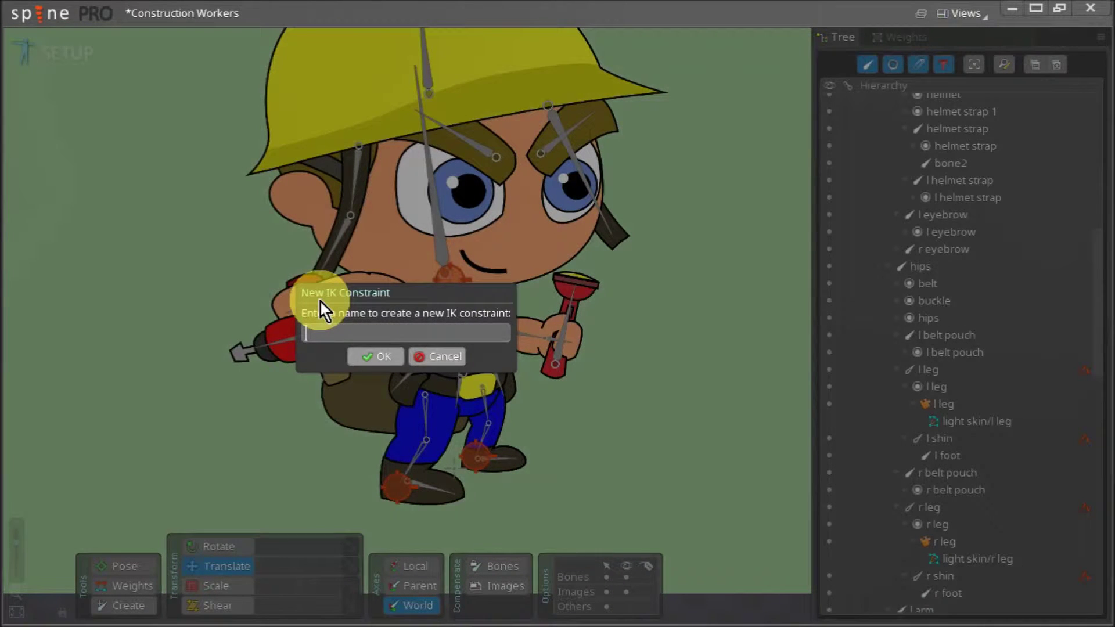
type("r arm ik")
key("Return")
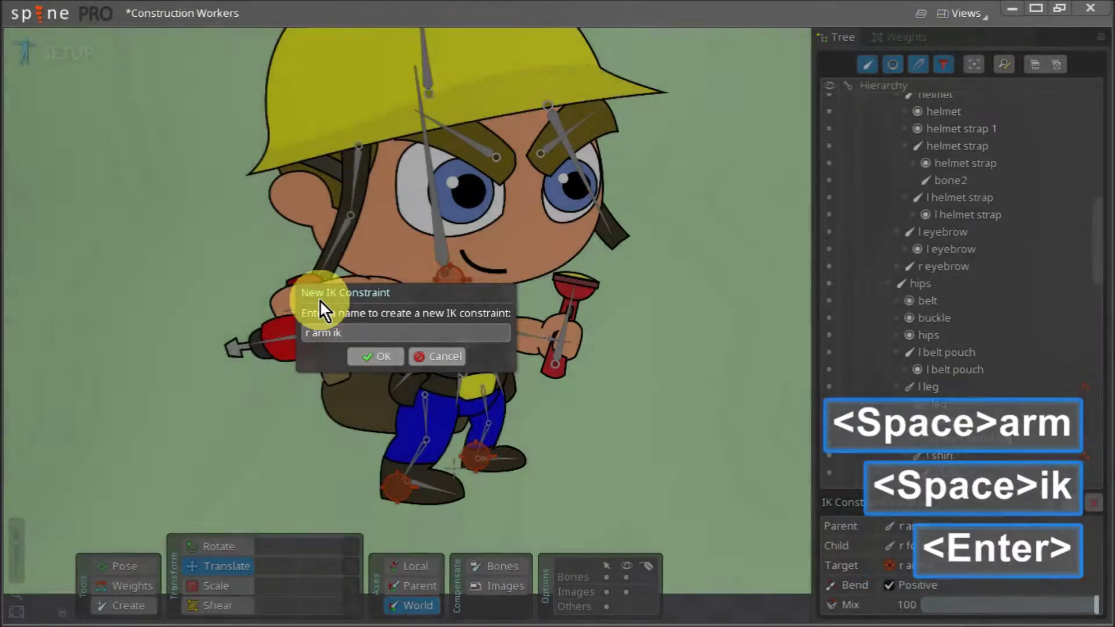
left_click_drag(319, 301, 315, 329)
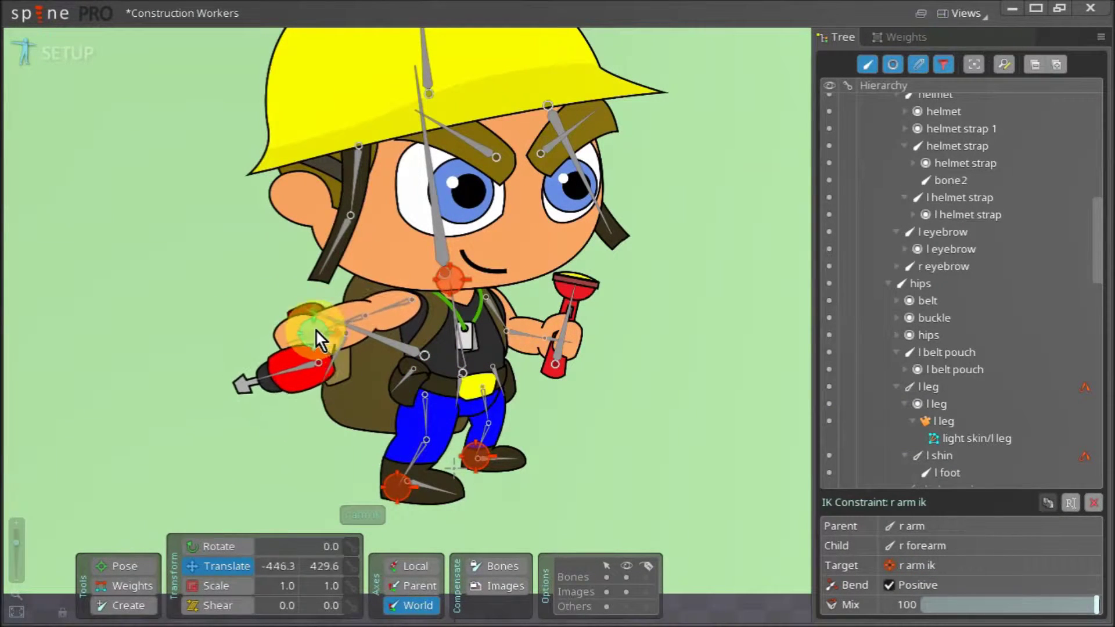
Create 'l arm ik' on l arm and l forearm targeting the left hand.
left_click(499, 314)
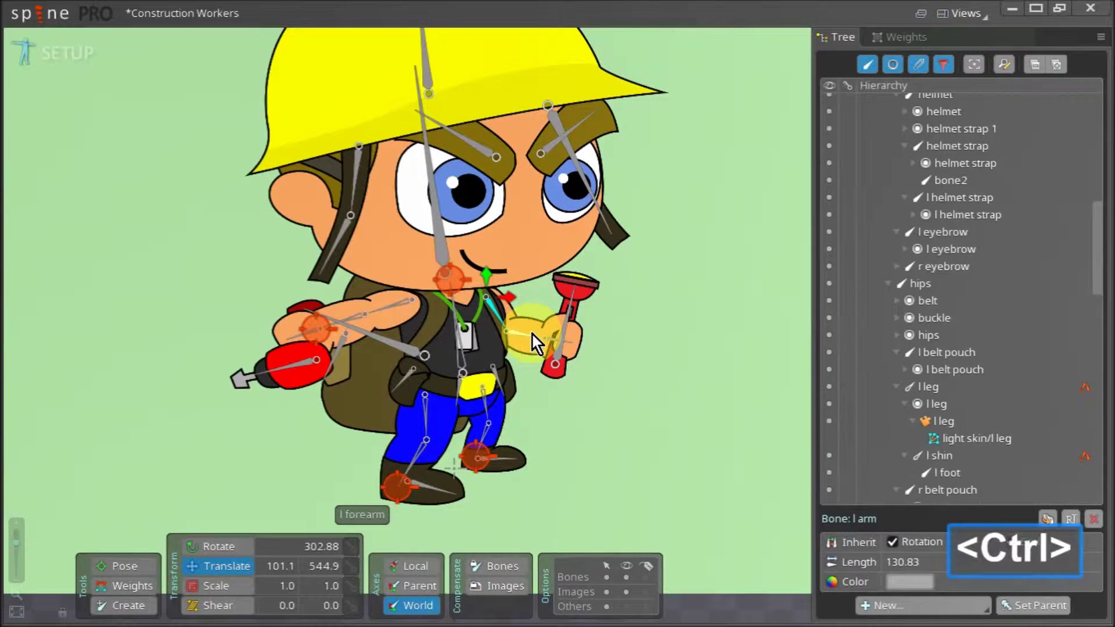
left_click(529, 337, "ctrl")
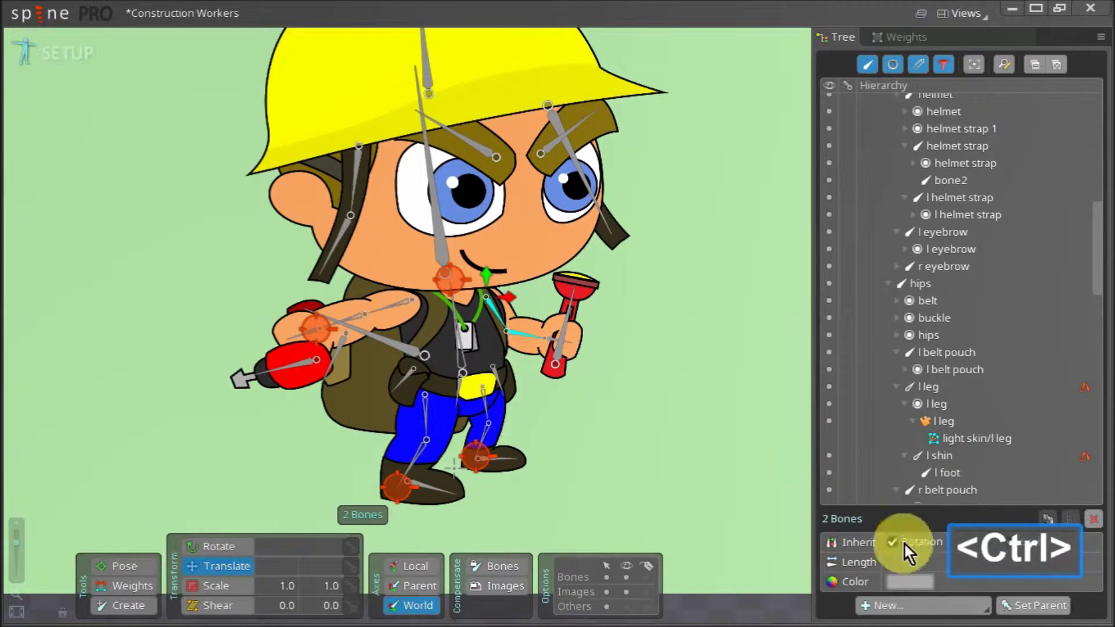
left_click(897, 606)
left_click(923, 553)
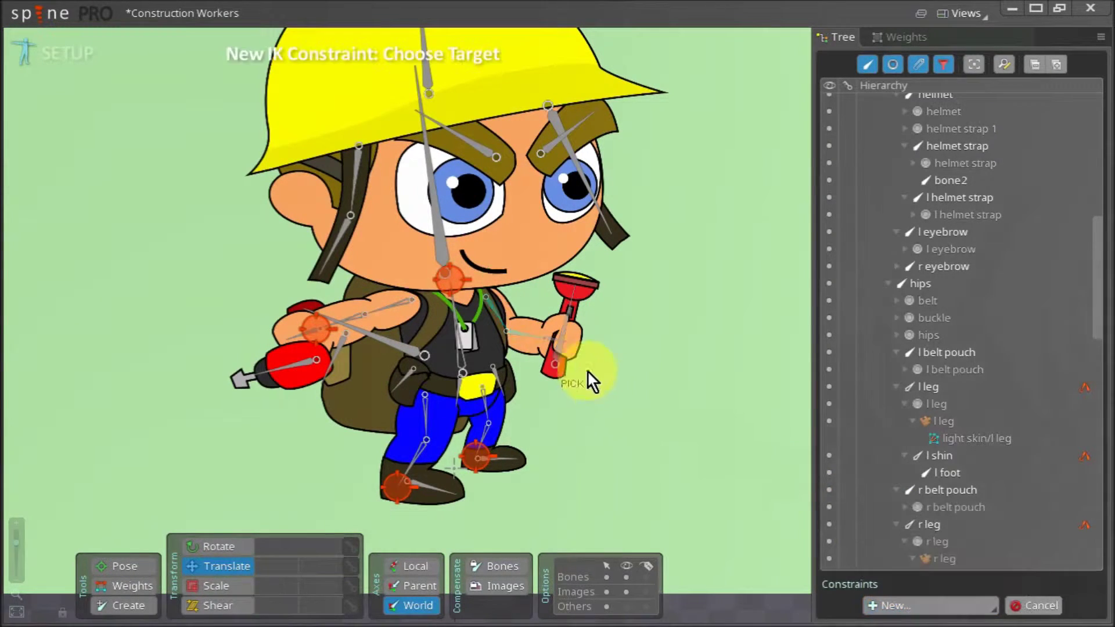
left_click(545, 338)
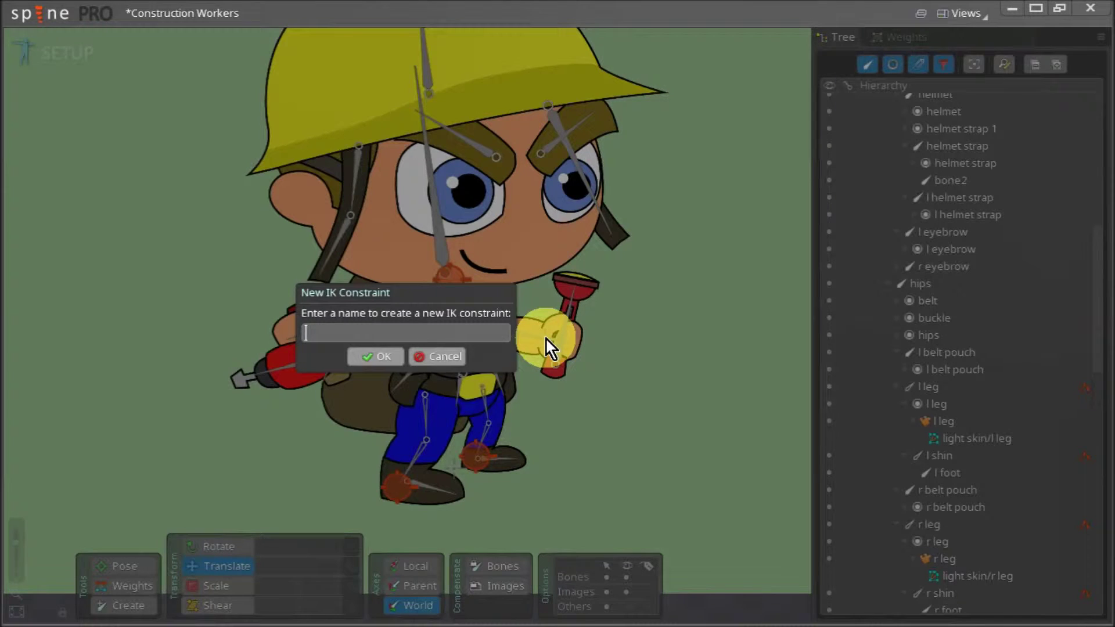
type("l arm ik")
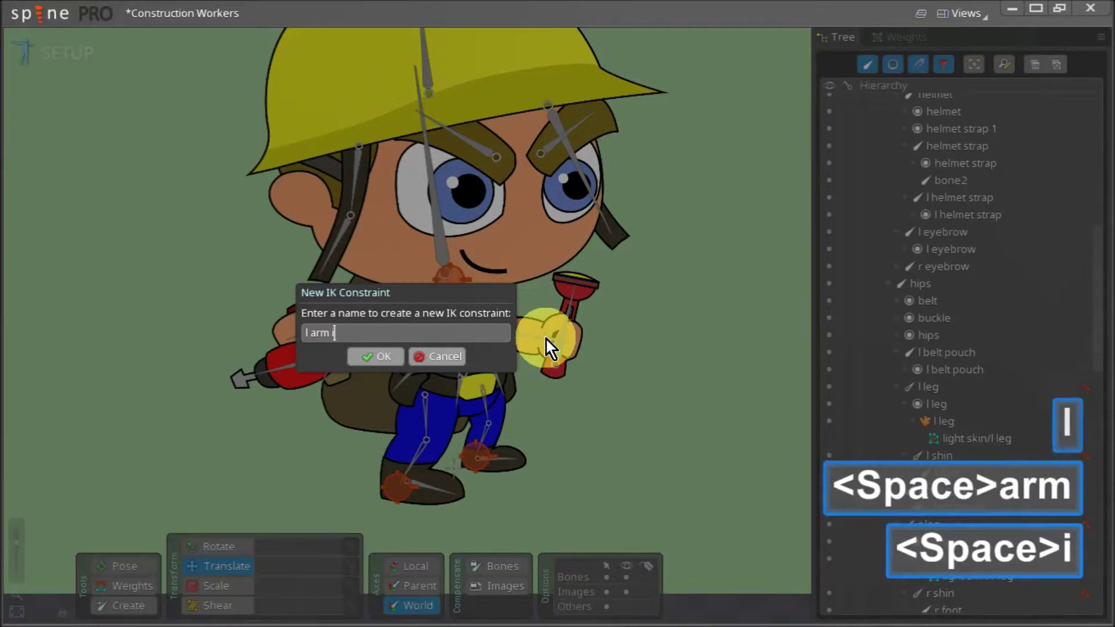
key("Return")
Drag the l arm ik target around to test the bend, returning it to the flashlight.
left_click_drag(546, 340, 666, 322)
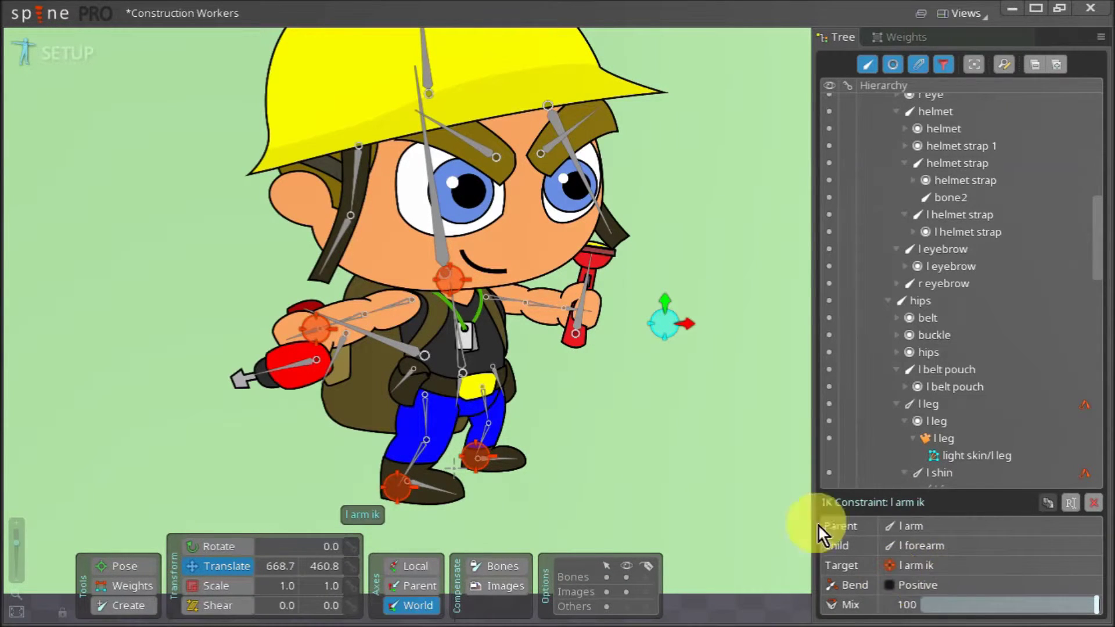
left_click_drag(701, 402, 691, 422)
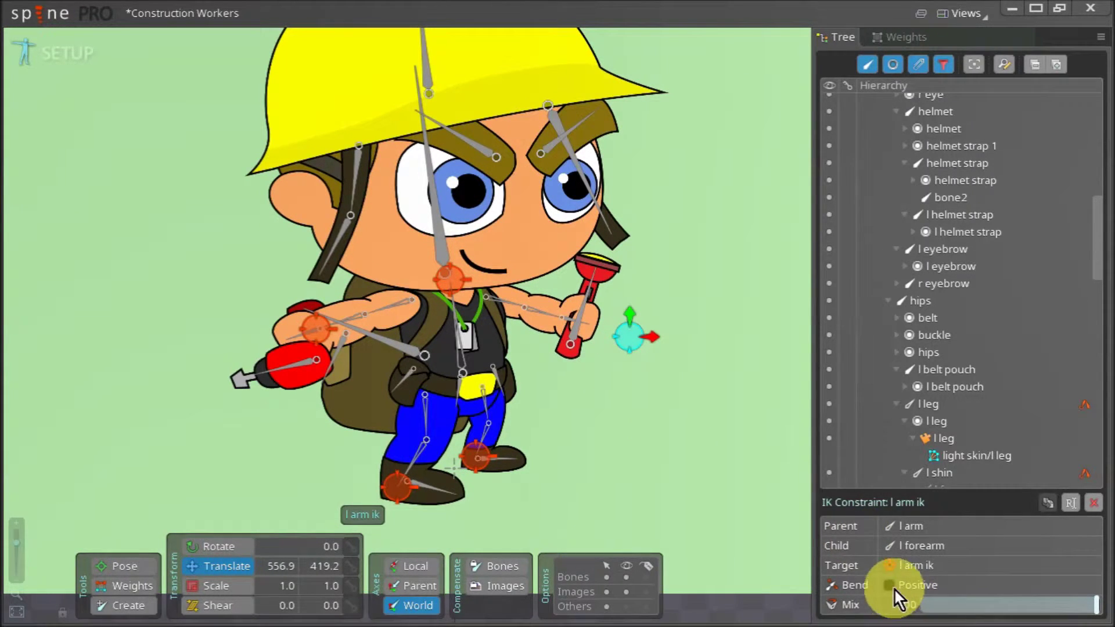
left_click_drag(715, 419, 537, 401)
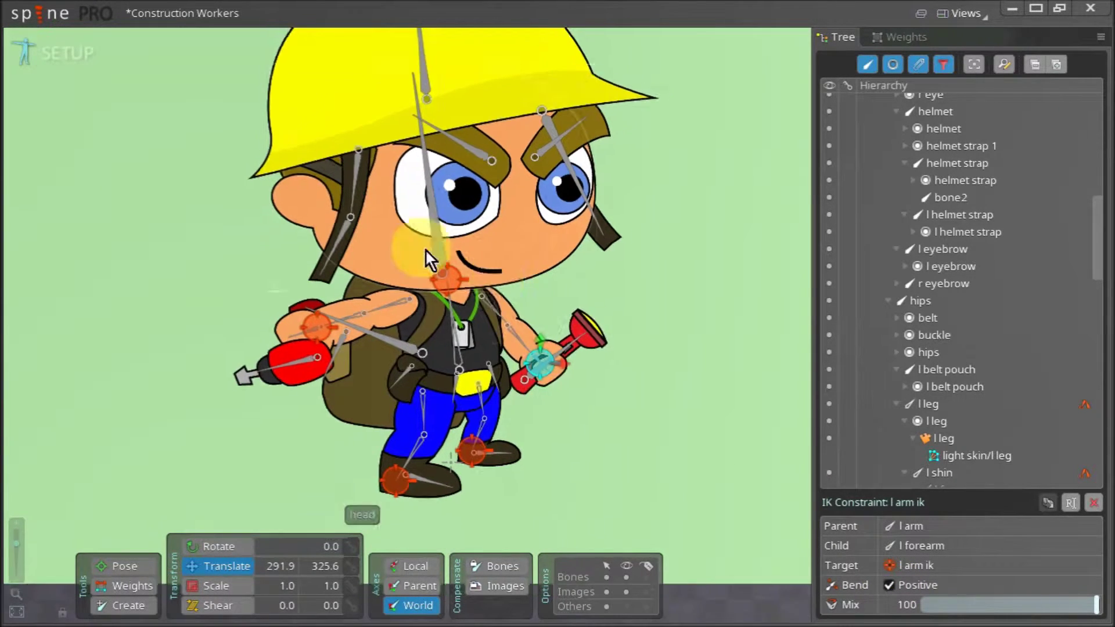
Create 'head ik' on the head bone with its target at the top of the helmet.
scroll(343, 272, "down", 2)
left_click(454, 324)
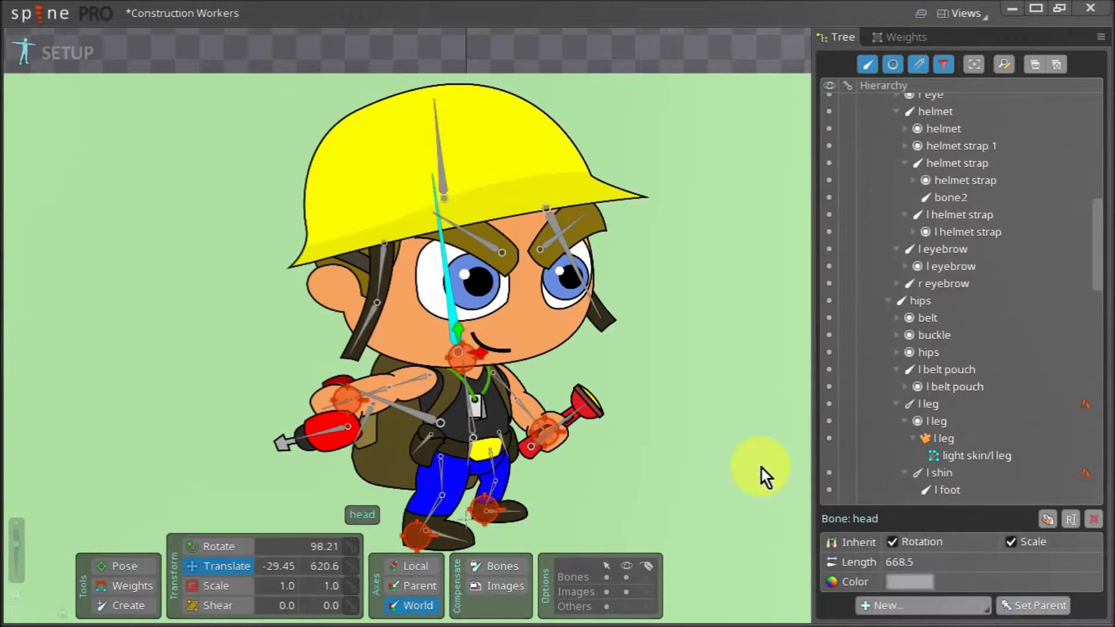
left_click(882, 609)
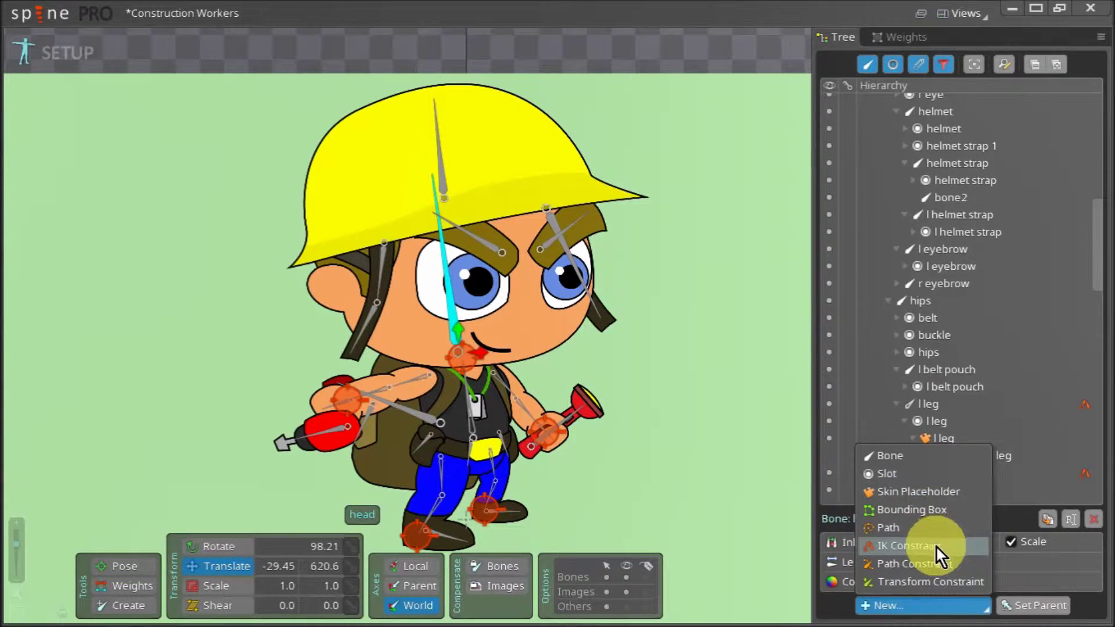
left_click(935, 546)
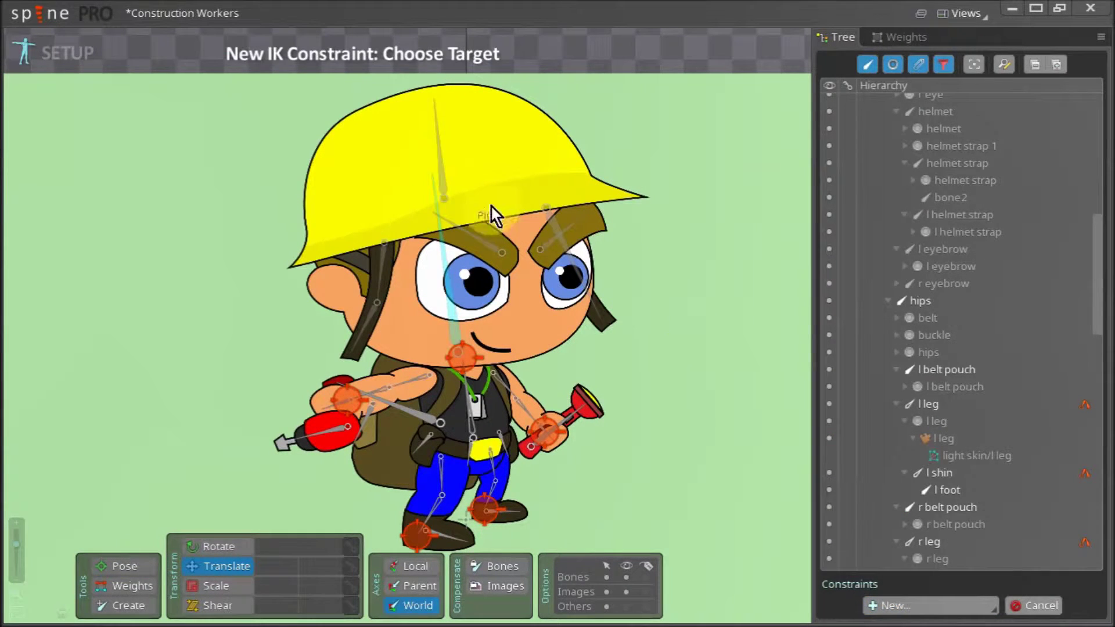
left_click(431, 172)
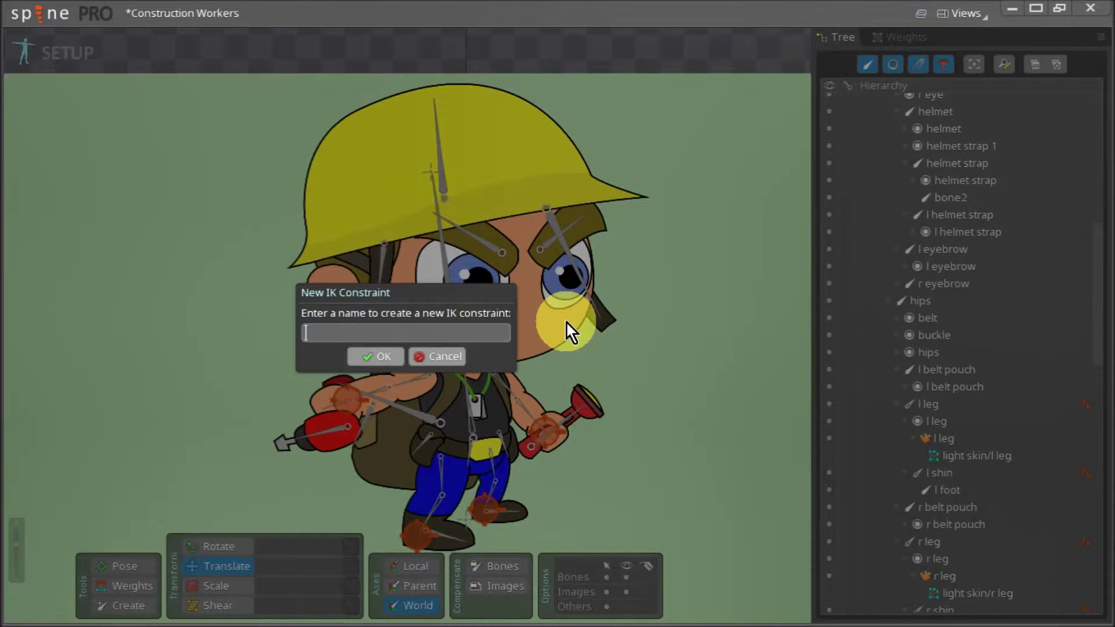
type("head o")
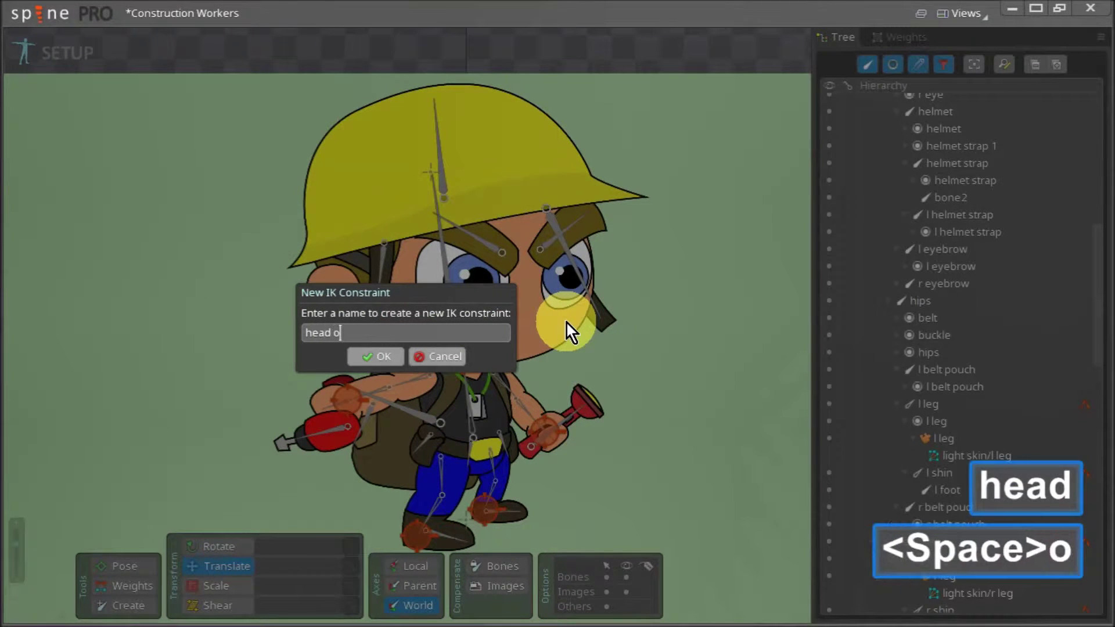
key("BackSpace")
type("ik")
key("Return")
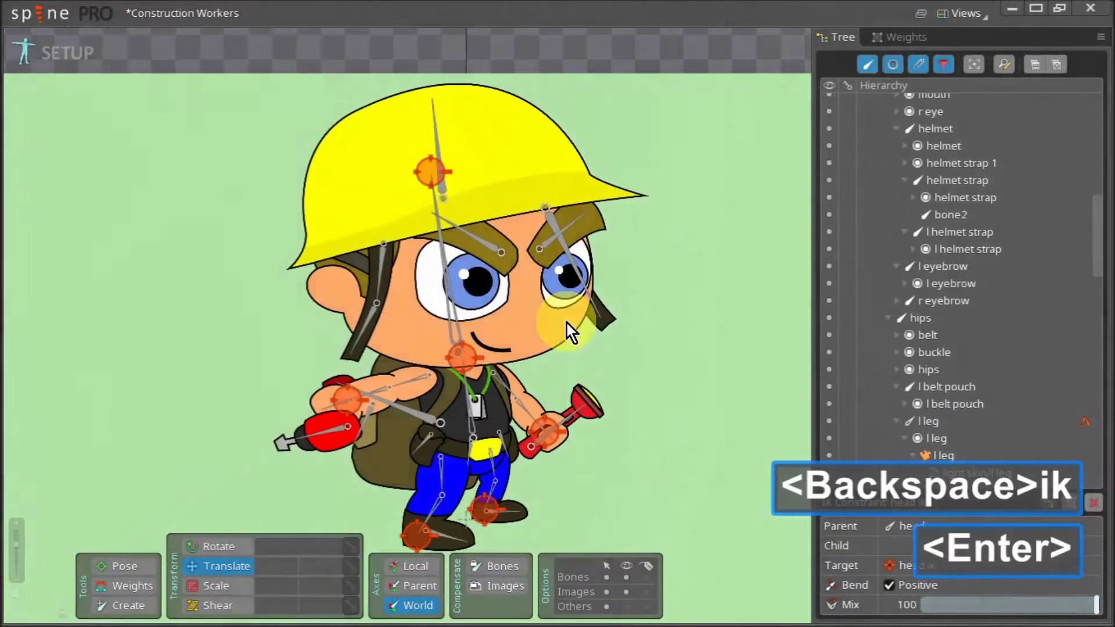
scroll(426, 193, "down", 4)
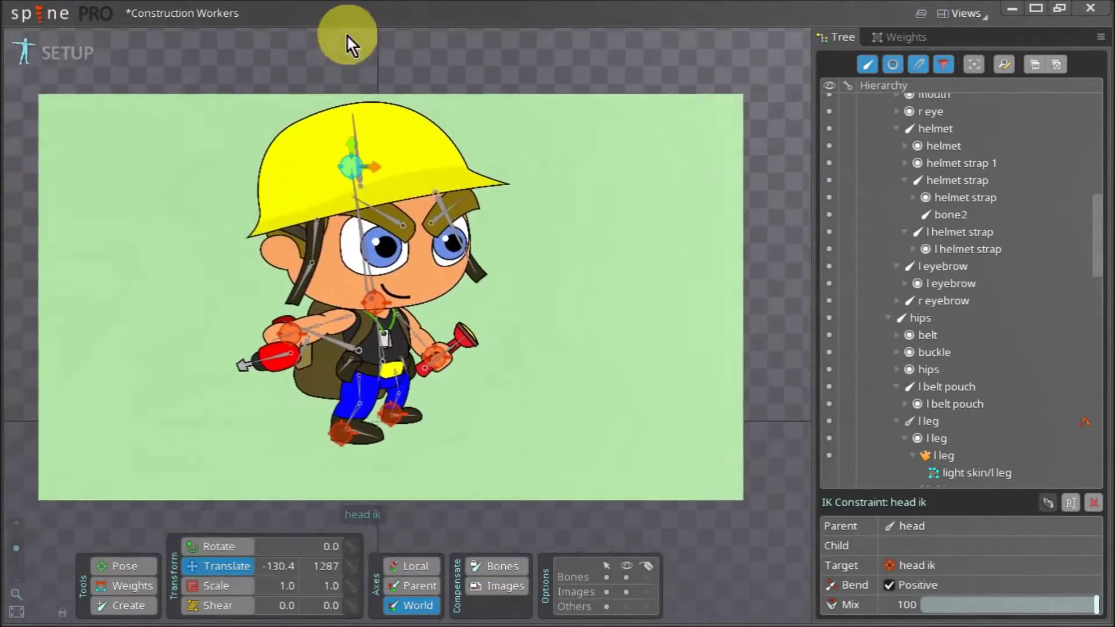
left_click_drag(348, 35, 510, 235)
key("ctrl+z")
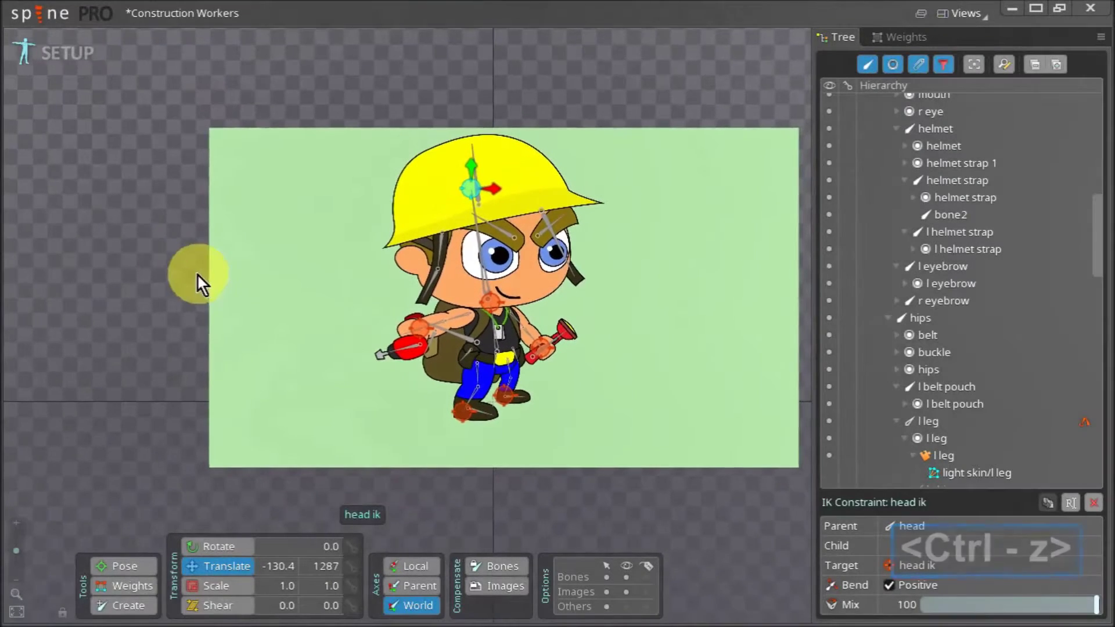
scroll(111, 391, "up", 2)
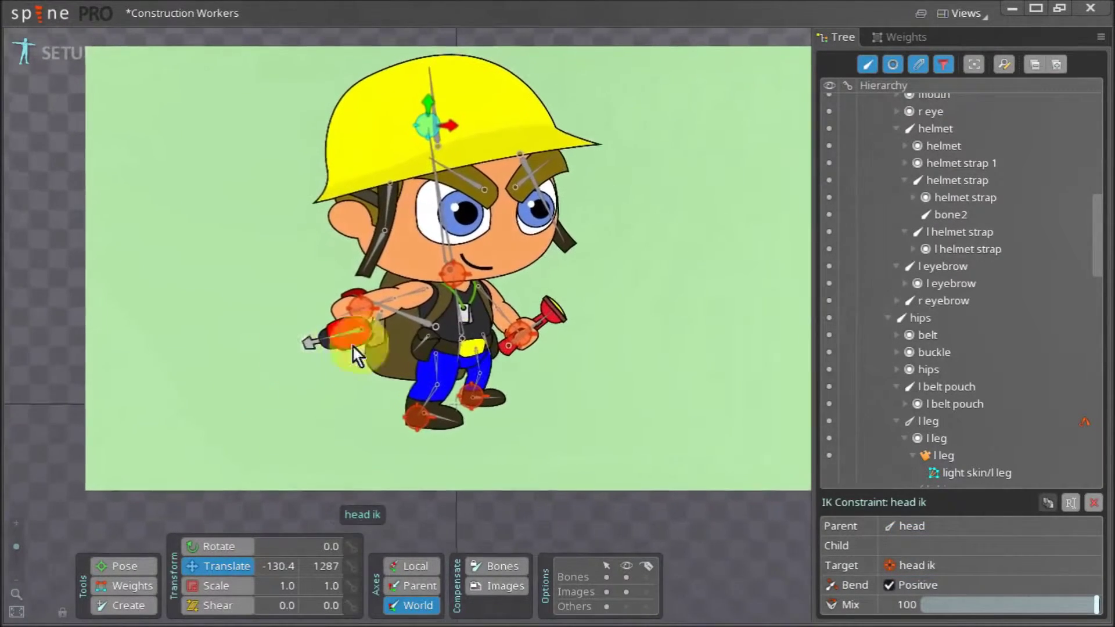
left_click(464, 326)
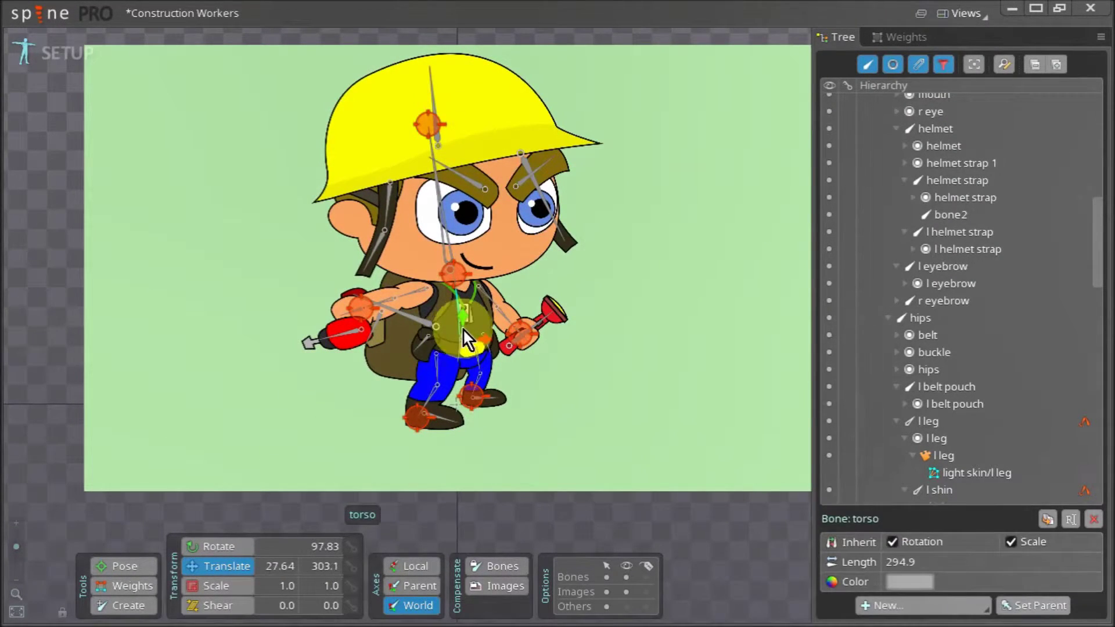
left_click_drag(465, 325, 415, 159)
key("ctrl")
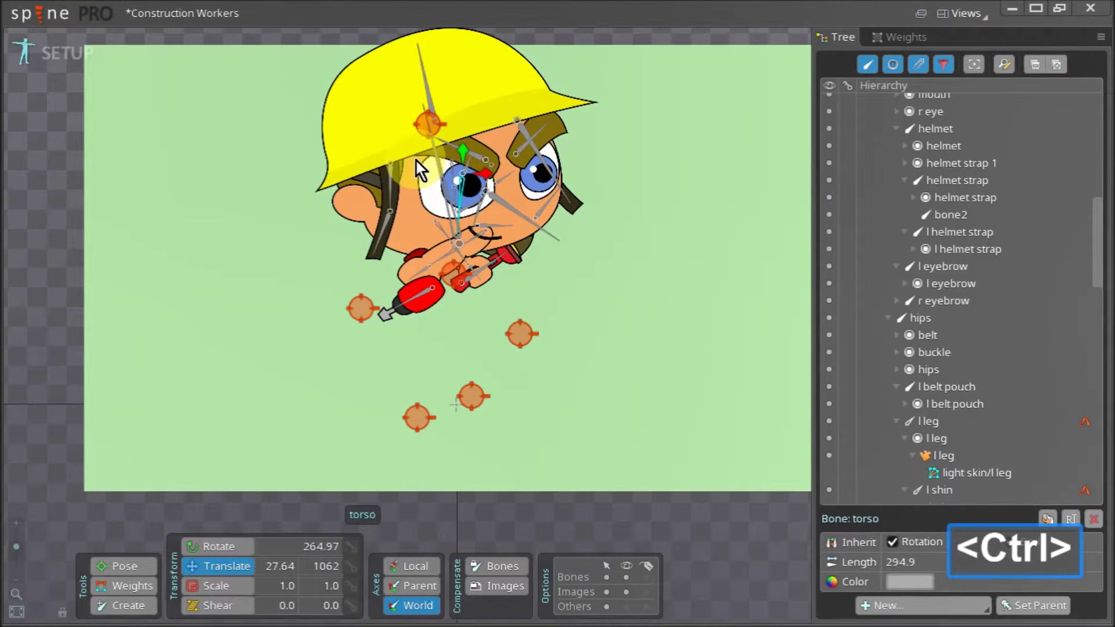
key("ctrl")
key("ctrl+z")
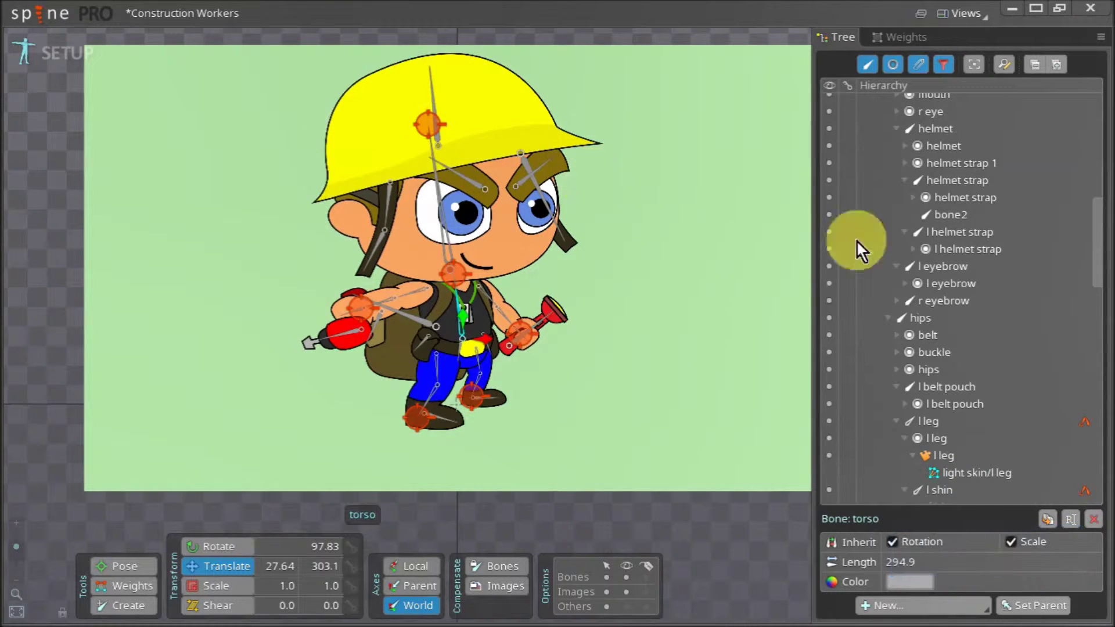
scroll(980, 246, "up", 3)
Inspect the head ik, l arm ik, l leg ik and r leg ik target bones in the Tree.
scroll(979, 246, "up", 7)
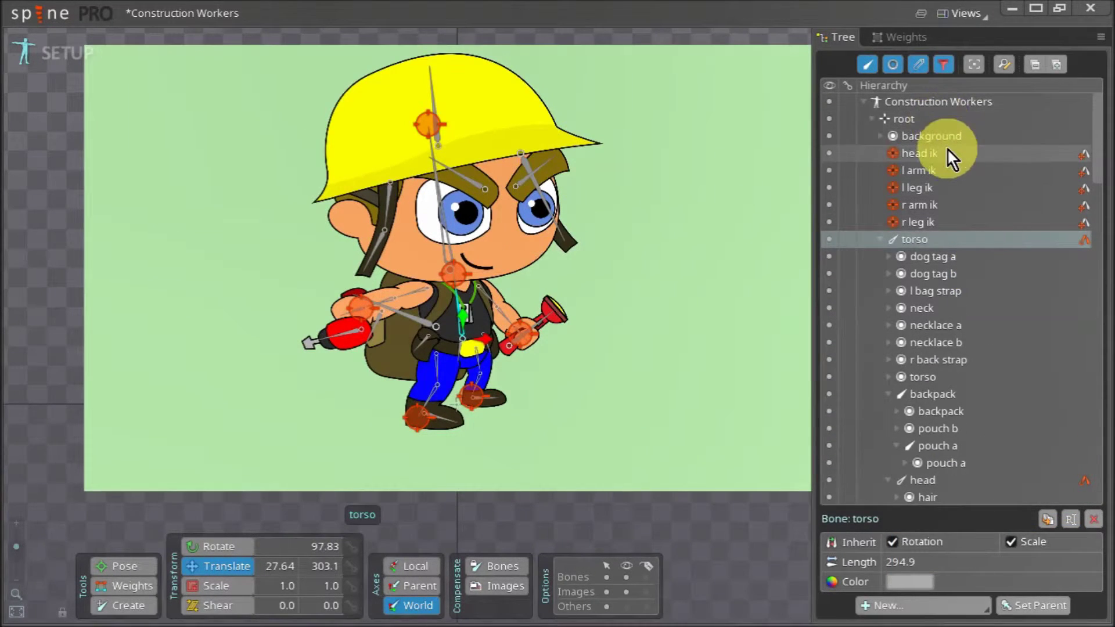
left_click(948, 152)
left_click(948, 170)
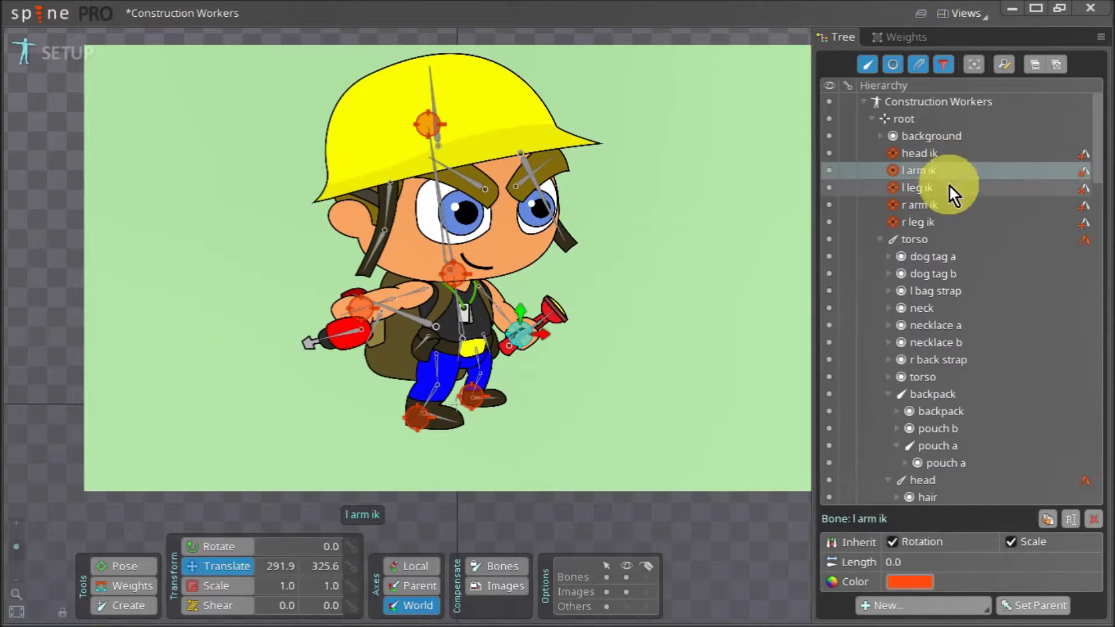
left_click(951, 188)
left_click(956, 224)
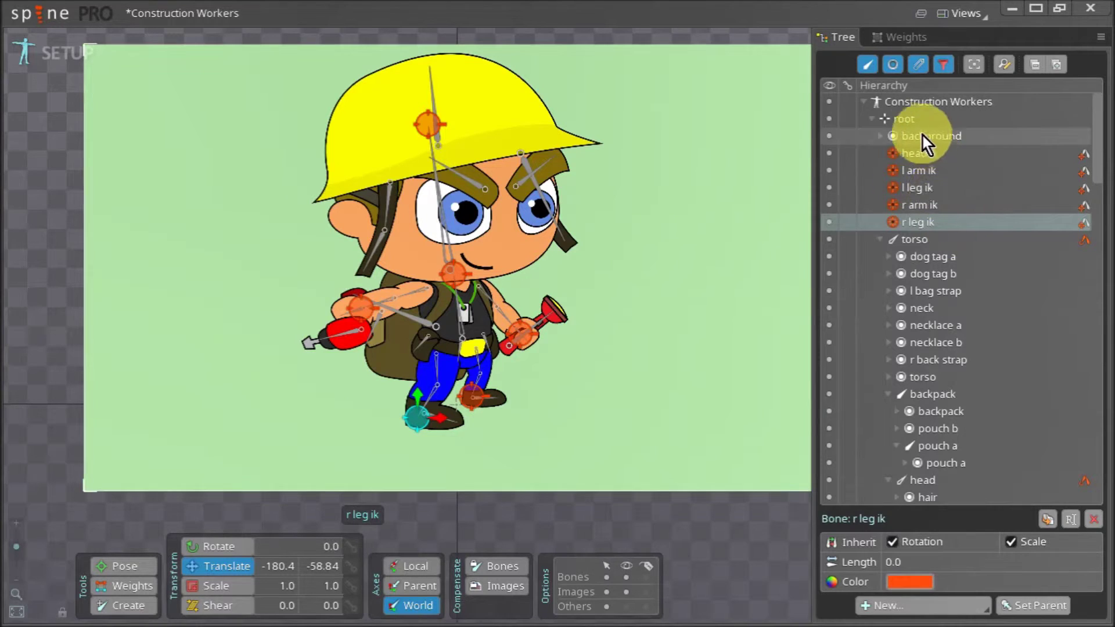
Reparent the head ik, l arm ik and r arm ik targets under the torso bone.
left_click(906, 125)
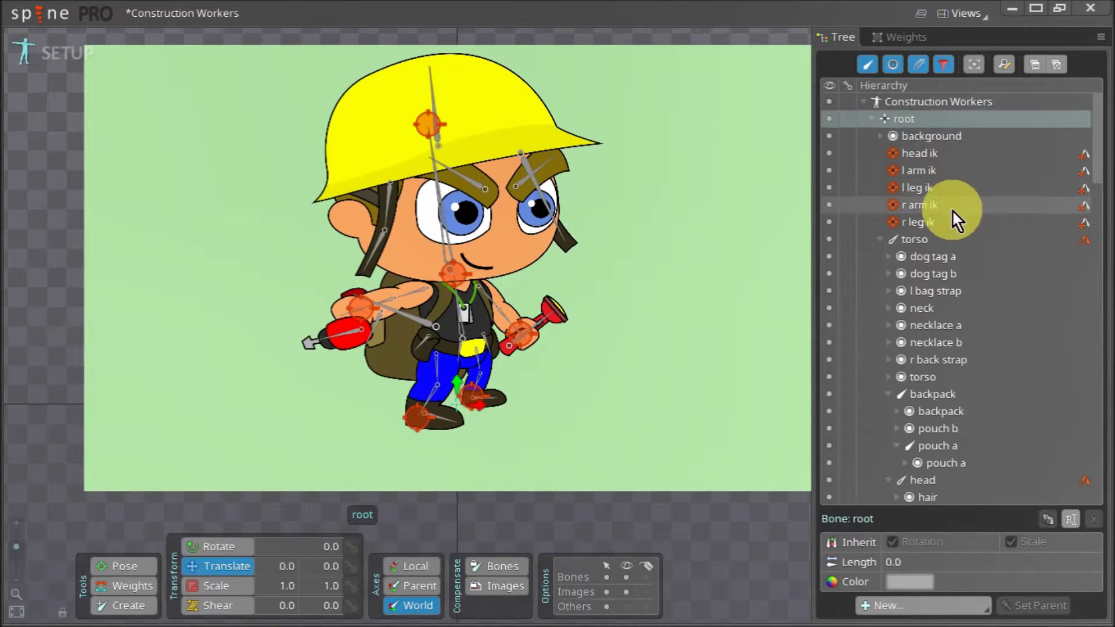
left_click(963, 169)
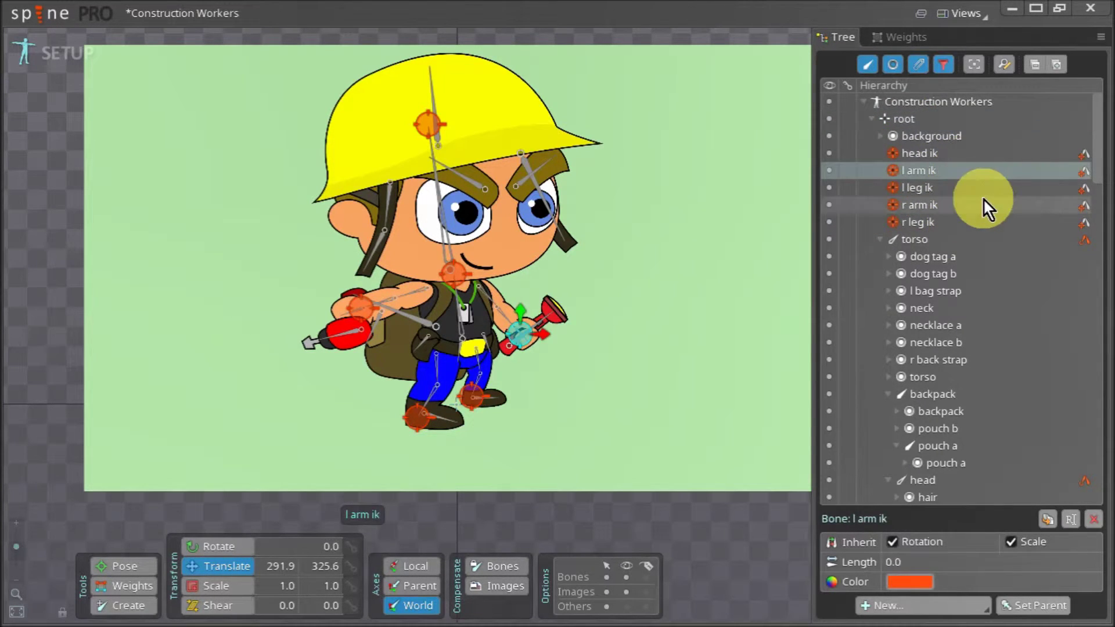
left_click(982, 202, "ctrl")
left_click(956, 152, "ctrl")
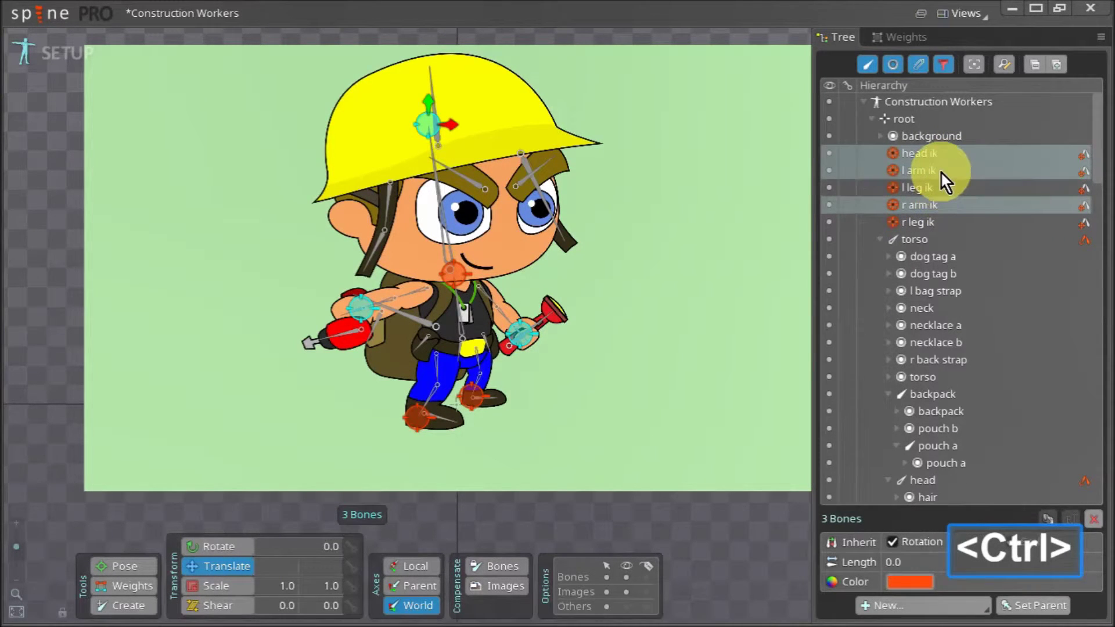
left_click_drag(941, 172, 942, 234)
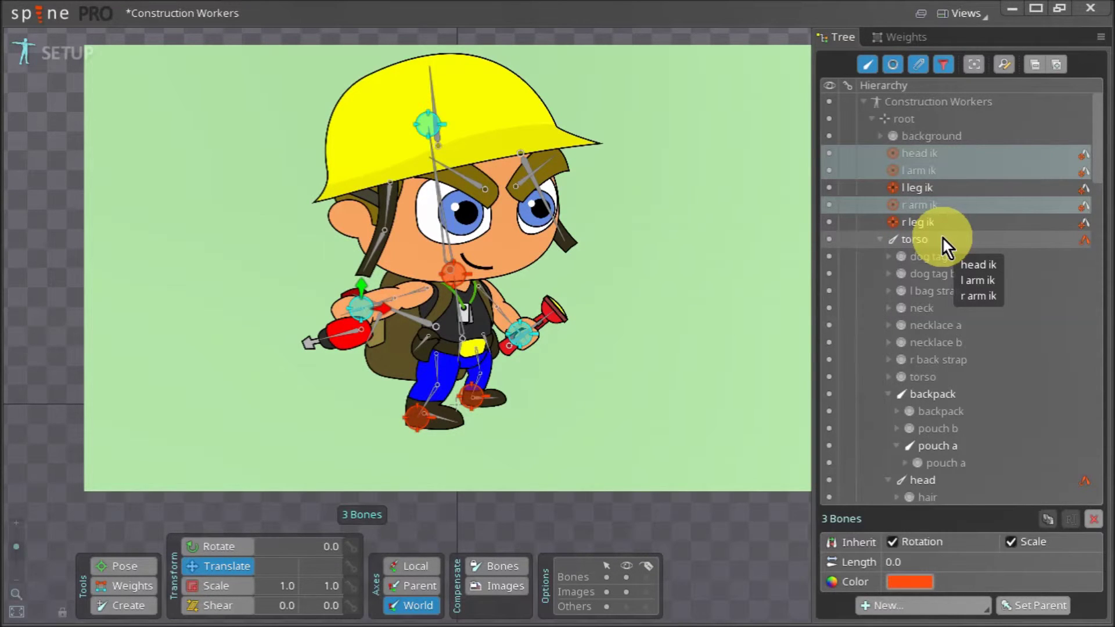
left_click_drag(942, 236, 941, 236)
Collapse the torso branch and inspect the l leg ik, r leg ik and torso ik targets.
scroll(940, 239, "down", 7)
scroll(987, 272, "down", 2)
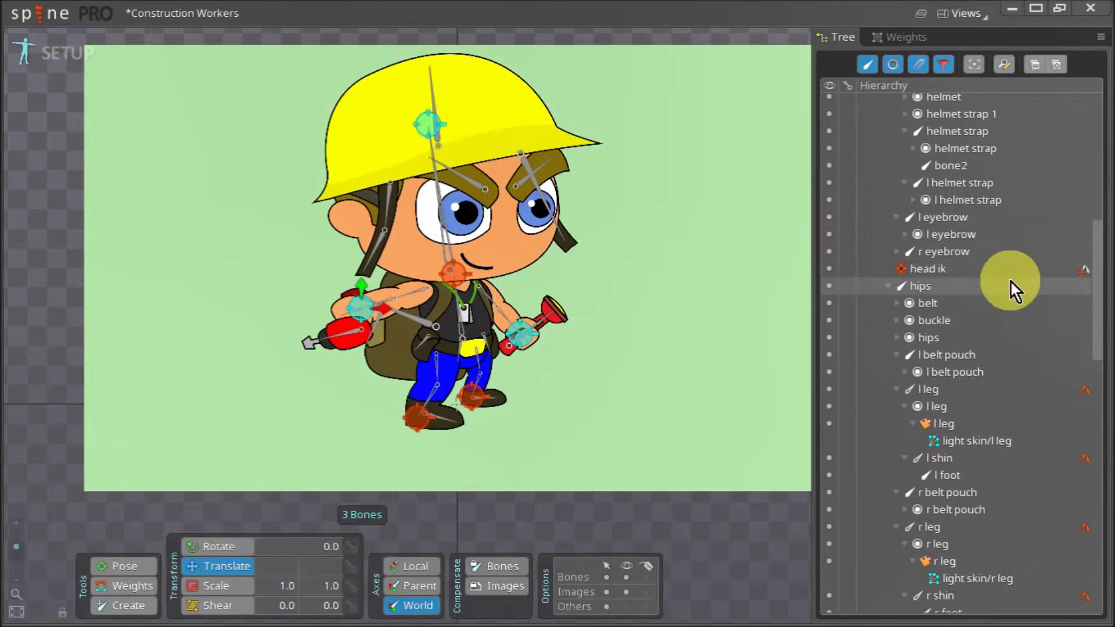
scroll(984, 270, "up", 6)
scroll(977, 263, "up", 3)
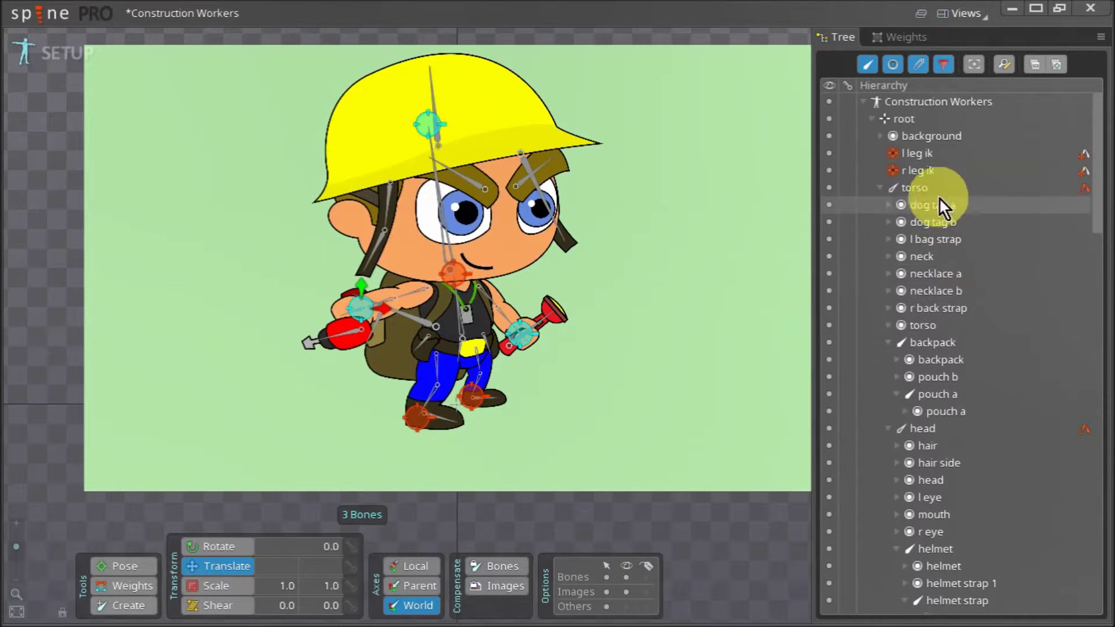
left_click(880, 187)
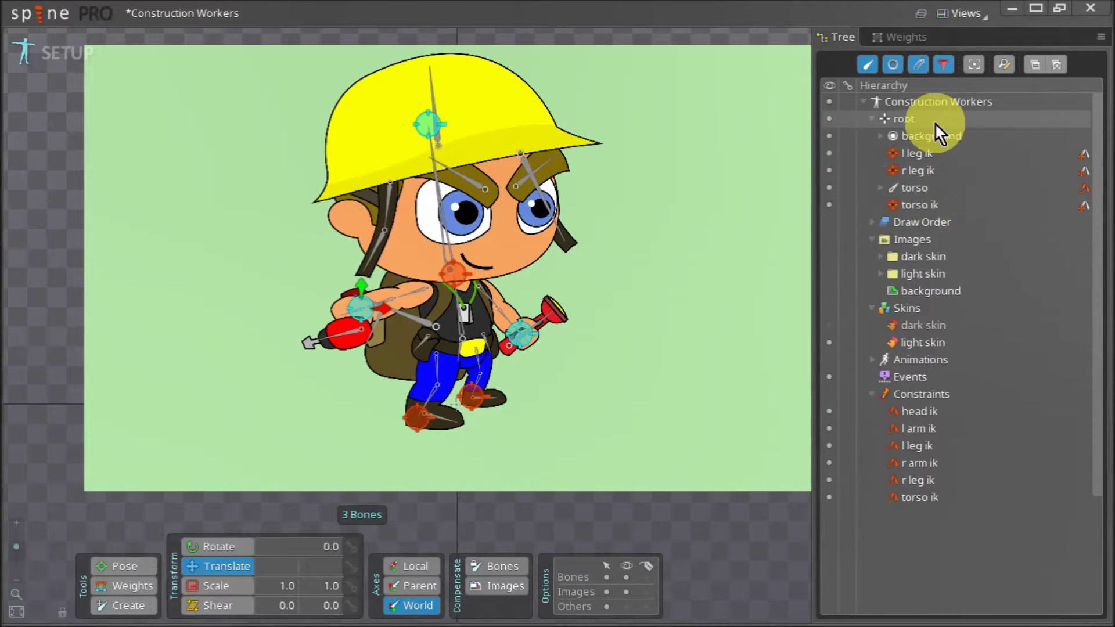
left_click(927, 154)
left_click(936, 171)
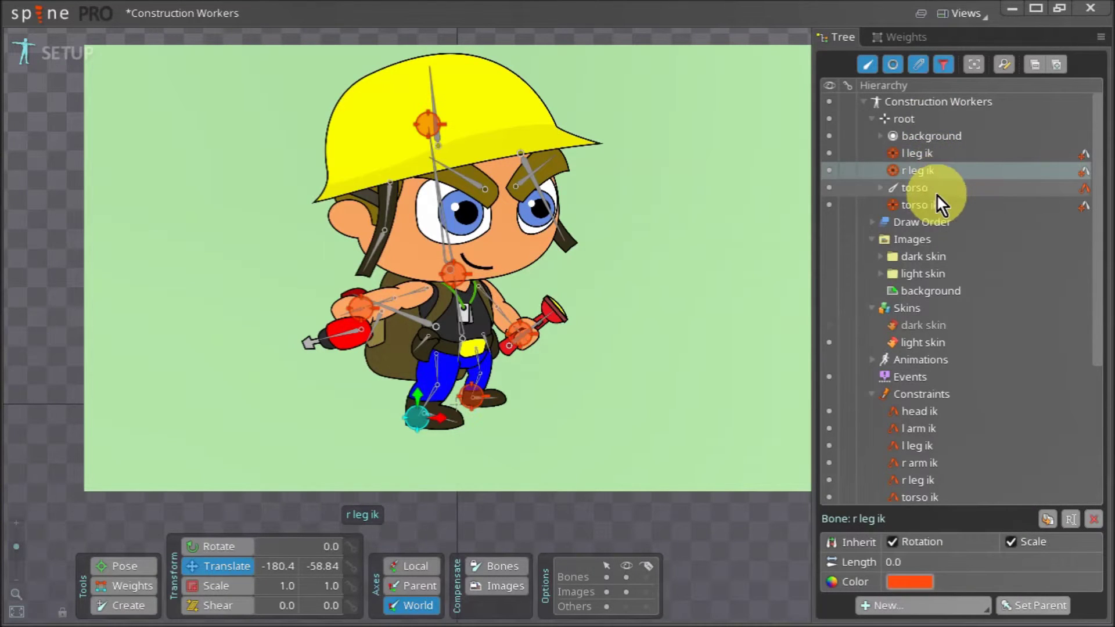
left_click(914, 206)
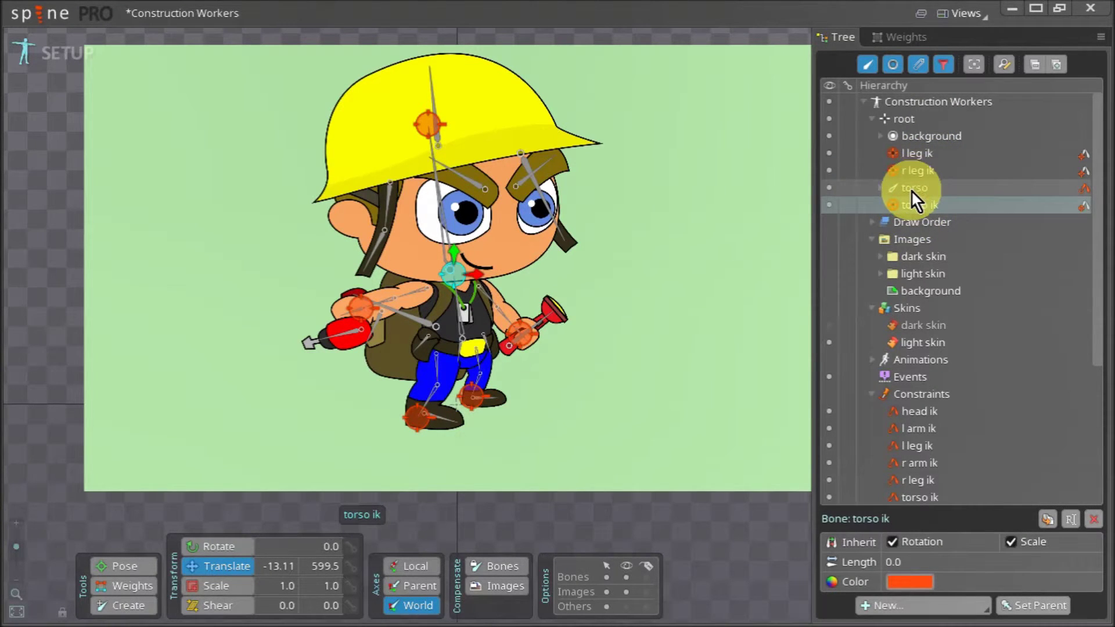
left_click(914, 170)
left_click(918, 155)
left_click(928, 205)
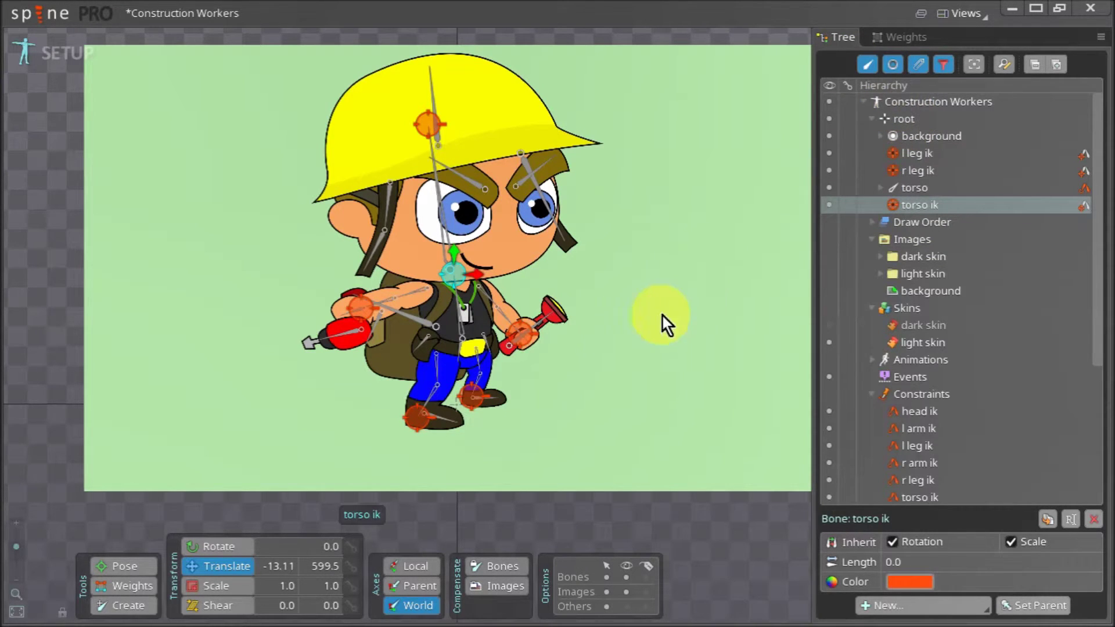
left_click(461, 329)
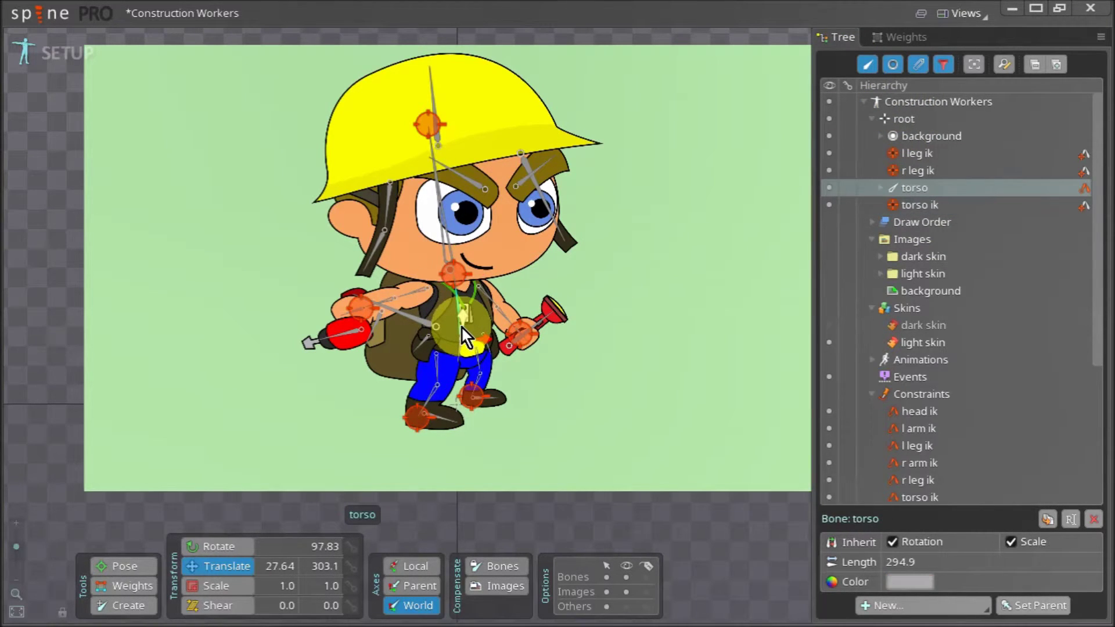
mouse_move(466, 317)
left_mouse_down()
mouse_move(462, 273)
mouse_move(446, 251)
mouse_move(435, 281)
mouse_move(439, 210)
mouse_move(407, 95)
mouse_move(408, 278)
mouse_move(391, 354)
mouse_move(418, 152)
mouse_move(411, 355)
mouse_move(395, 334)
mouse_move(444, 301)
mouse_move(448, 325)
left_mouse_up()
key("ctrl+z")
key("ctrl+z")
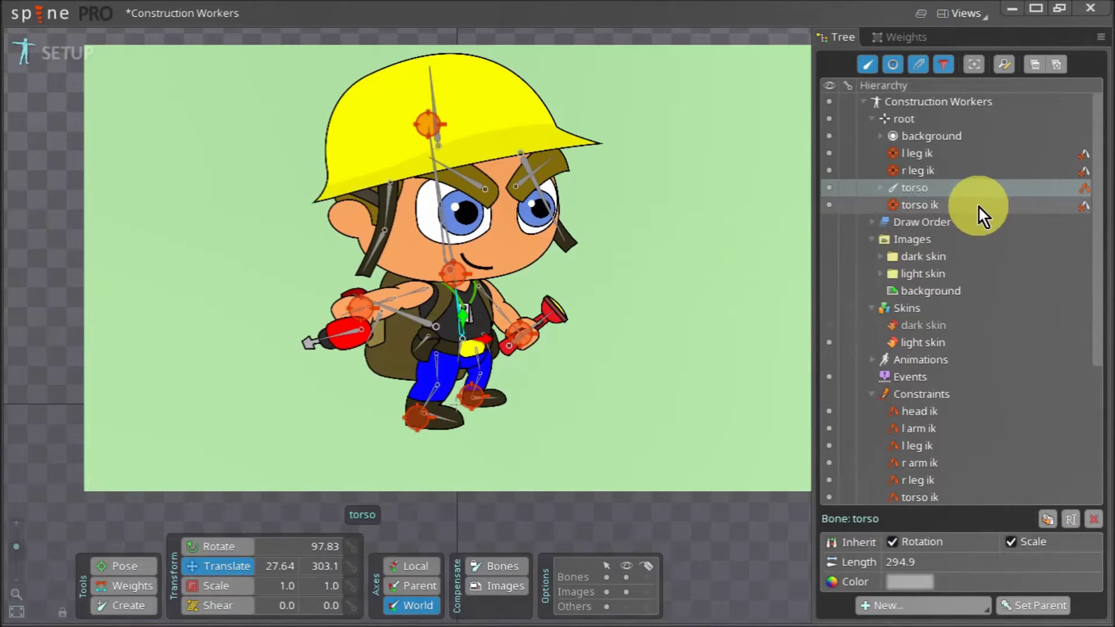
left_click(942, 205, "ctrl")
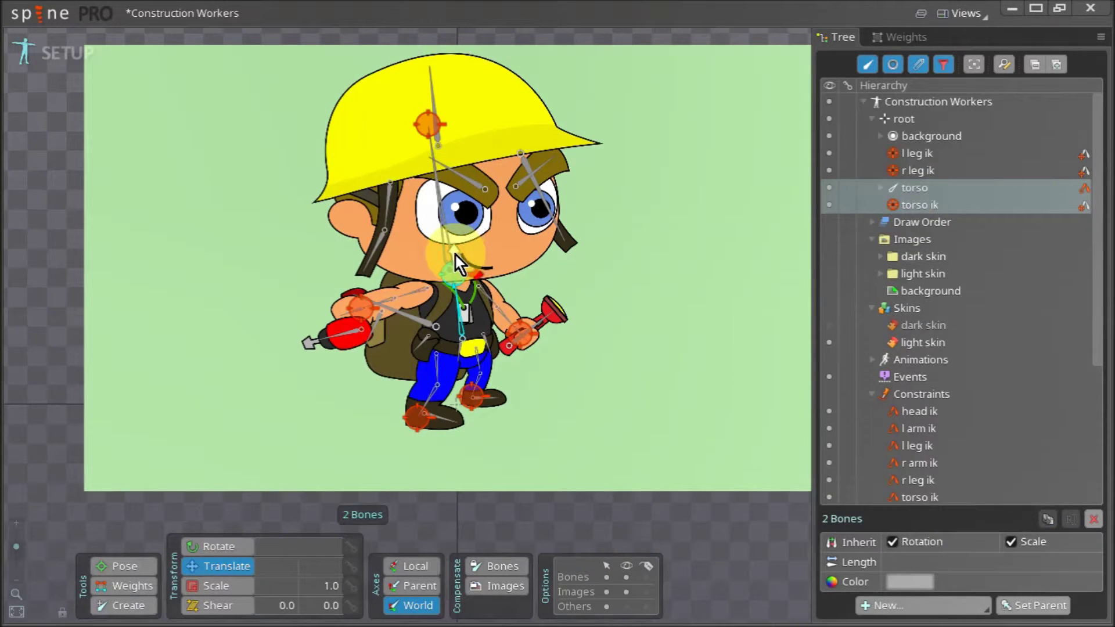
left_click_drag(456, 254, 480, 152)
key("ctrl+z")
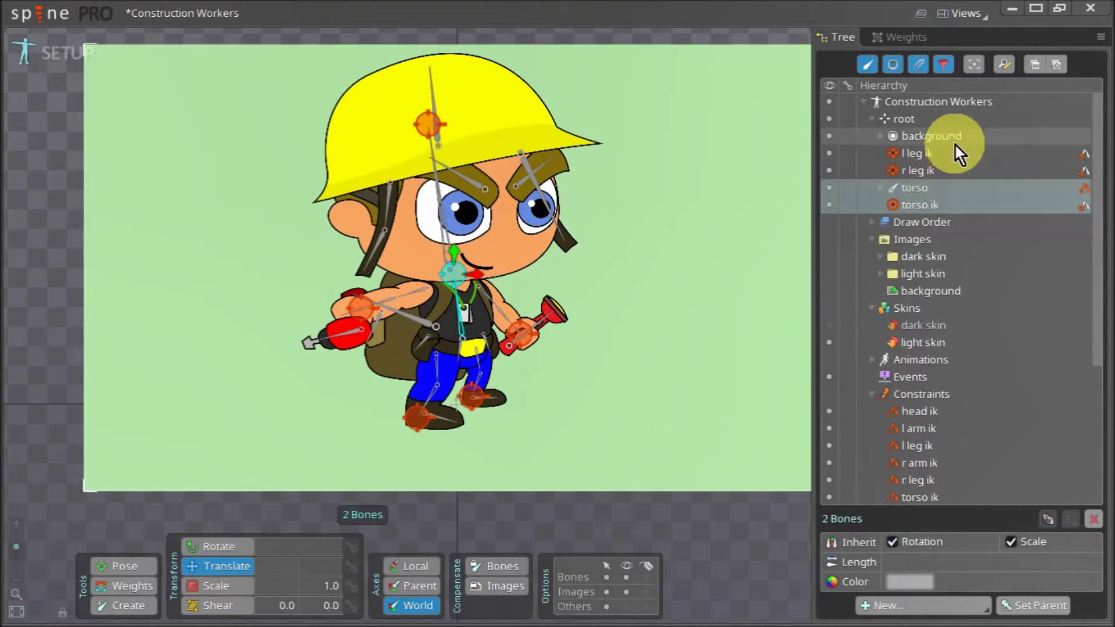
Draw a new bone under root upward through the torso and name it 'up and down handle'.
left_click(951, 116)
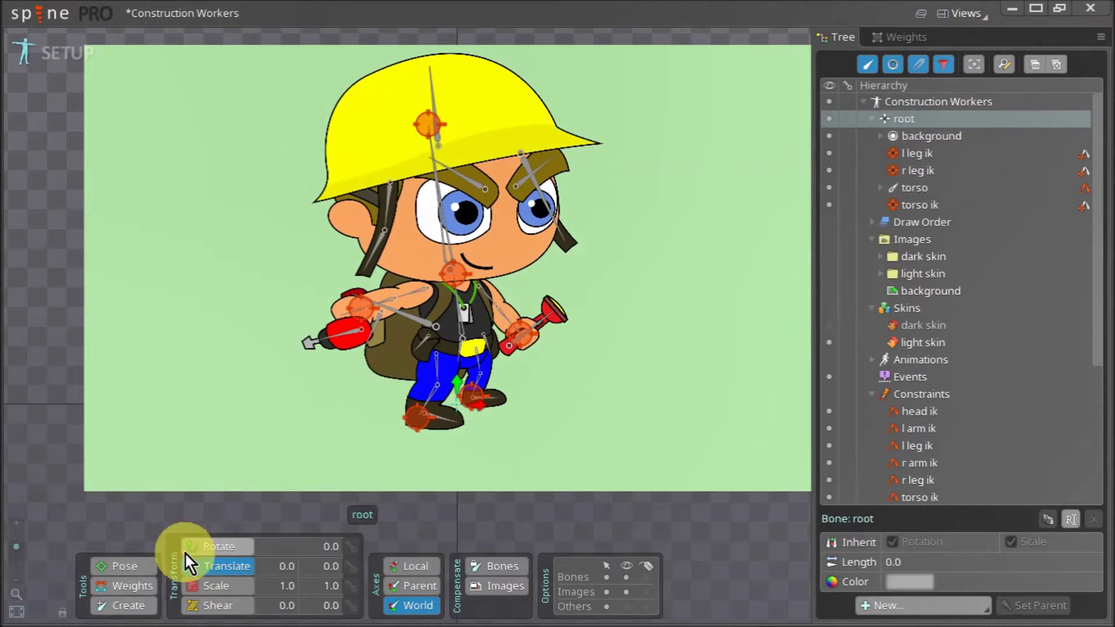
left_click(128, 606)
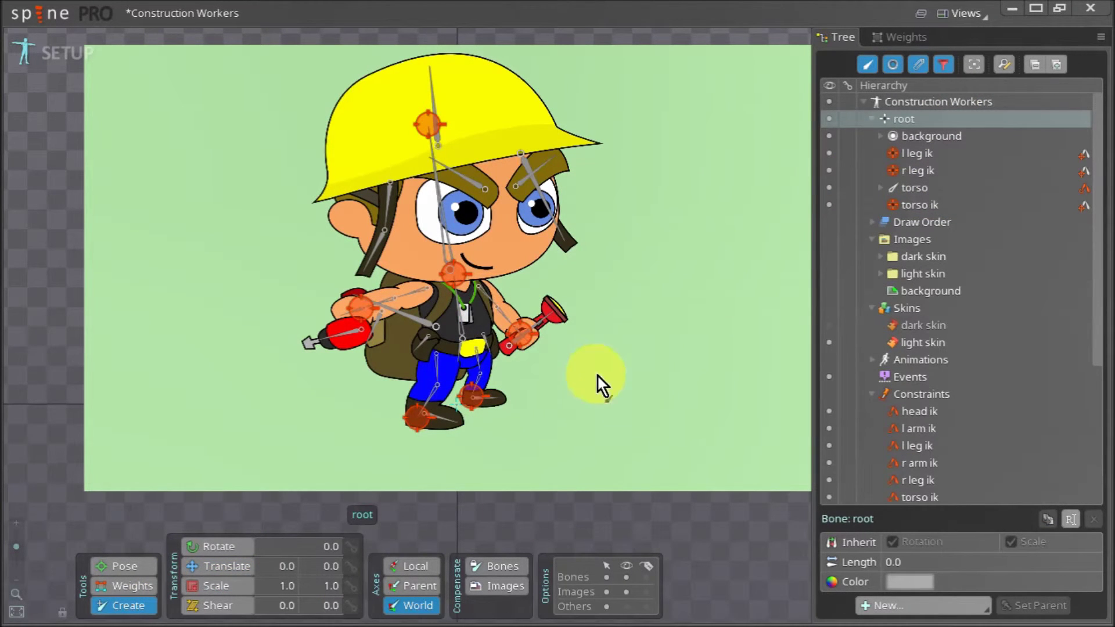
left_click_drag(470, 330, 466, 241)
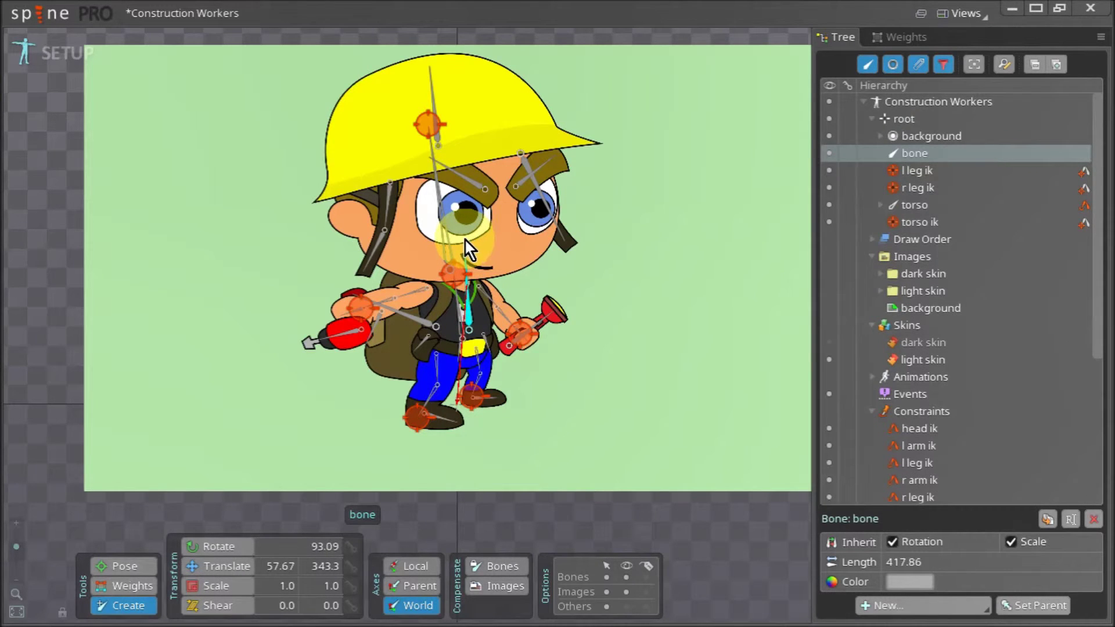
double_click(917, 155)
type("up and down handle")
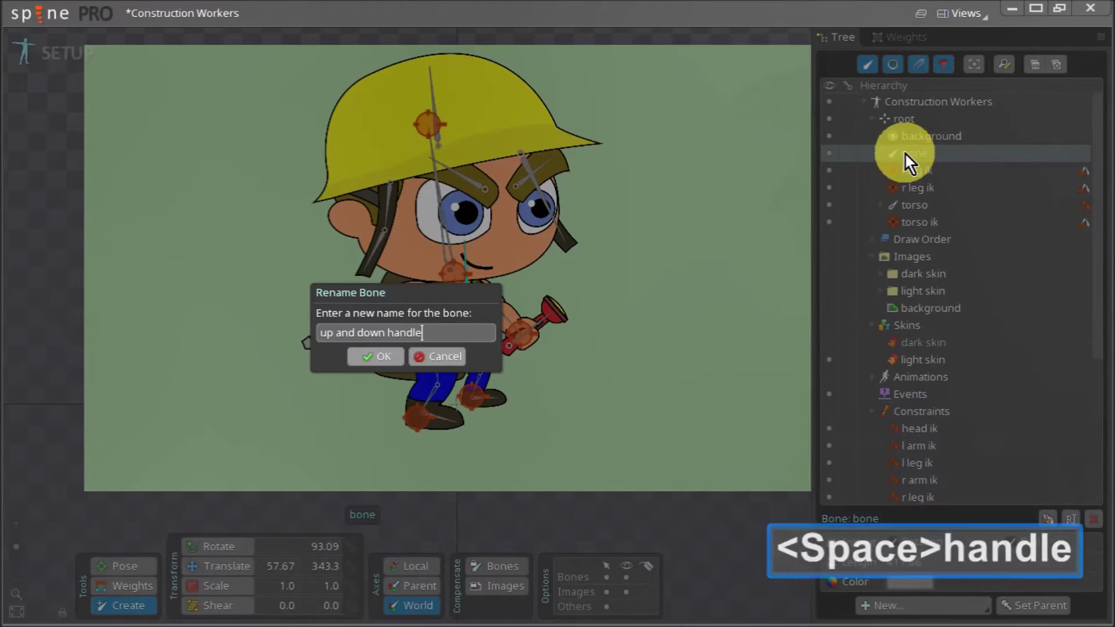
key("Return")
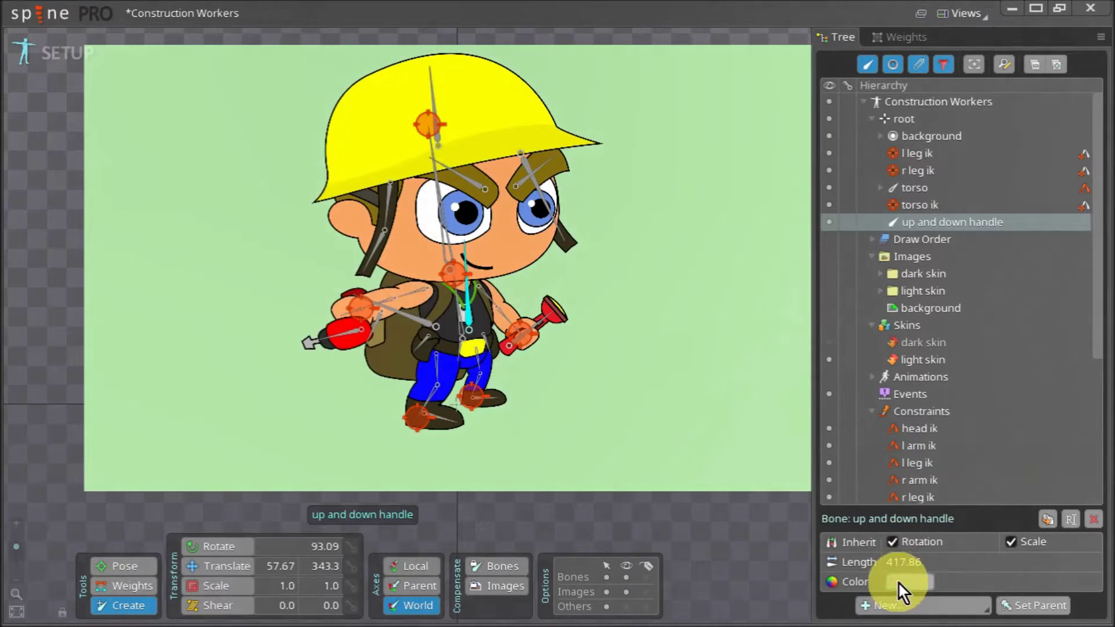
Set the up and down handle bone's colour to red.
left_click(909, 582)
left_click(375, 188)
left_click(536, 198)
left_click(379, 491)
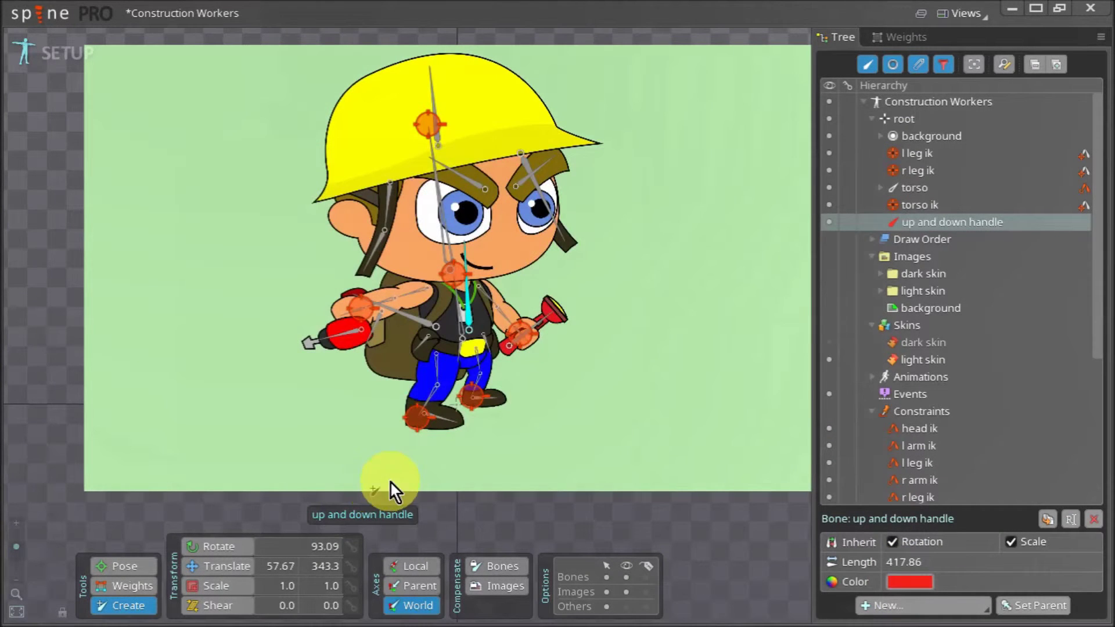
Nest torso and torso ik under up and down handle, then drag the handle to test lifting the body.
left_click(947, 187)
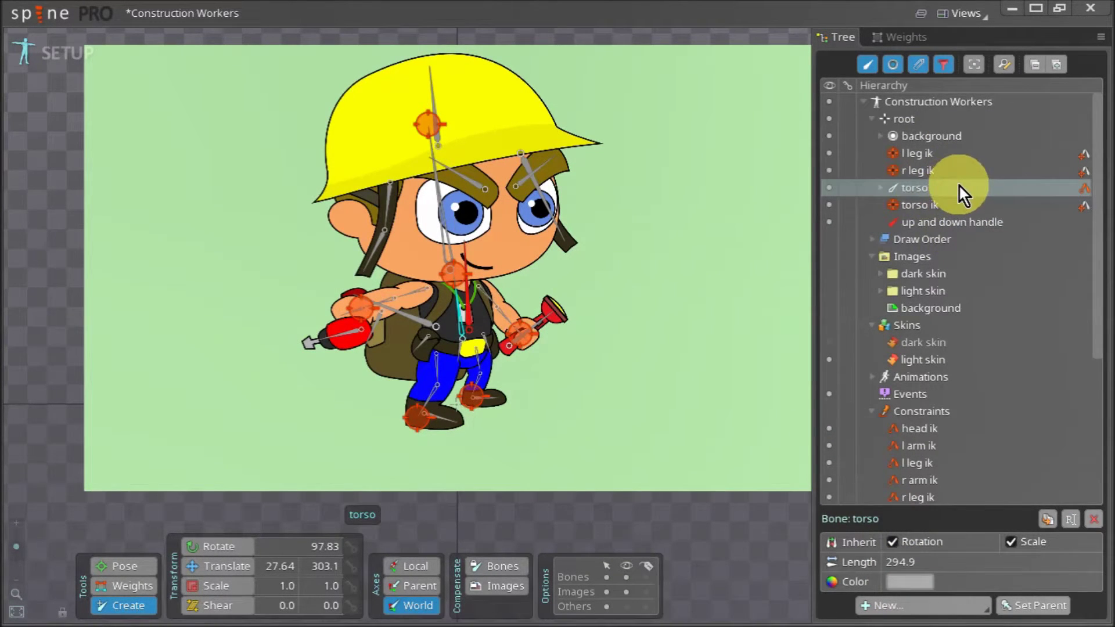
left_click(938, 205, "ctrl")
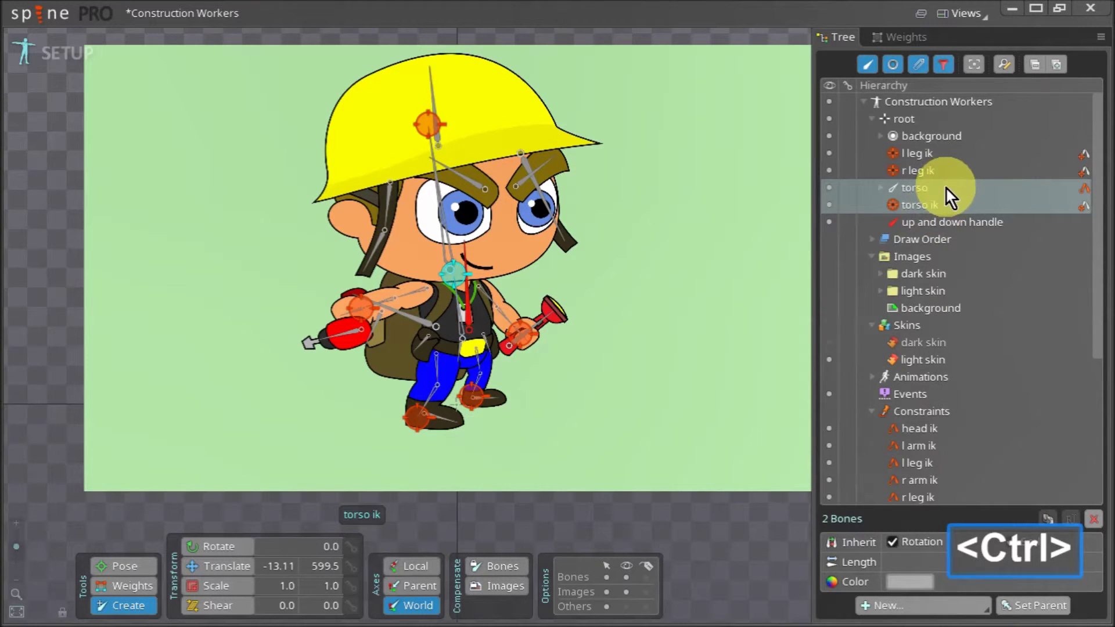
left_click_drag(946, 187, 968, 224)
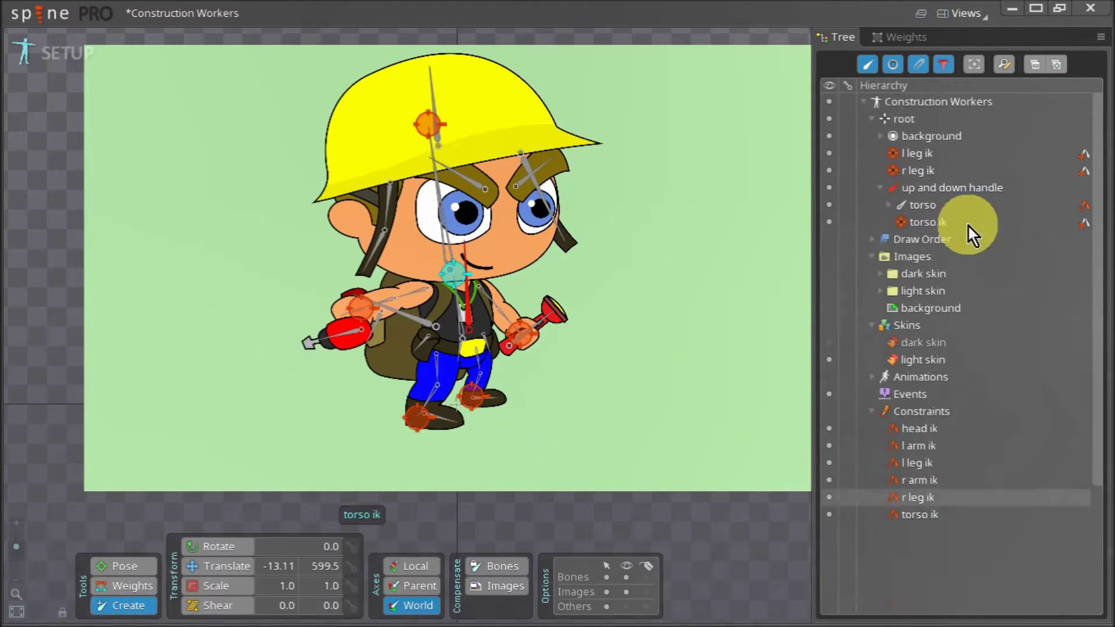
left_click(953, 188)
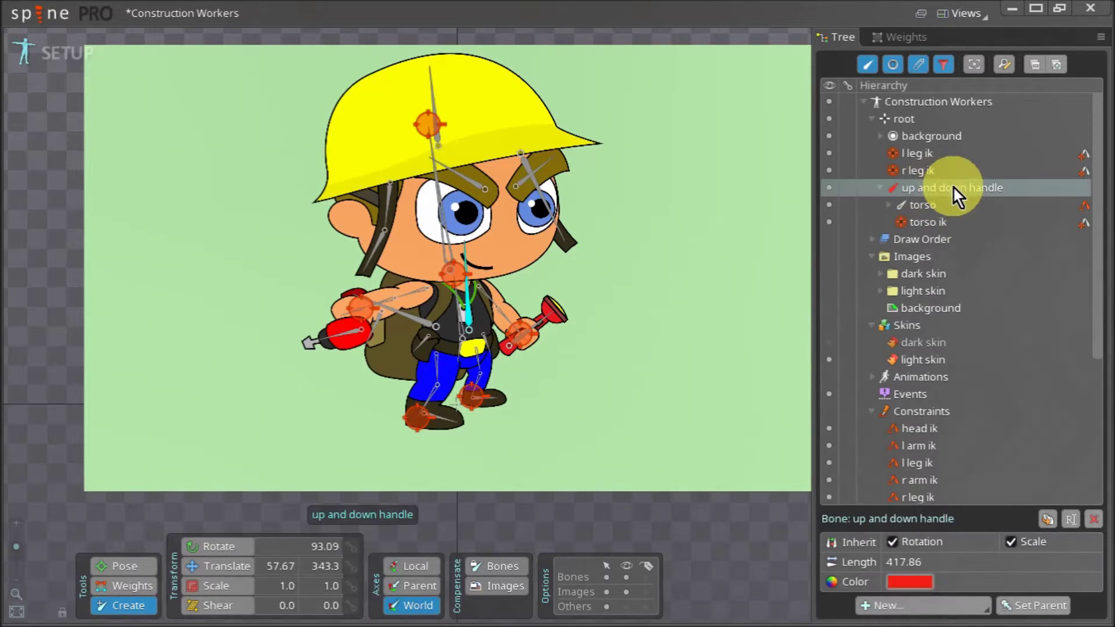
left_click(194, 567)
left_click_drag(472, 312, 458, 121)
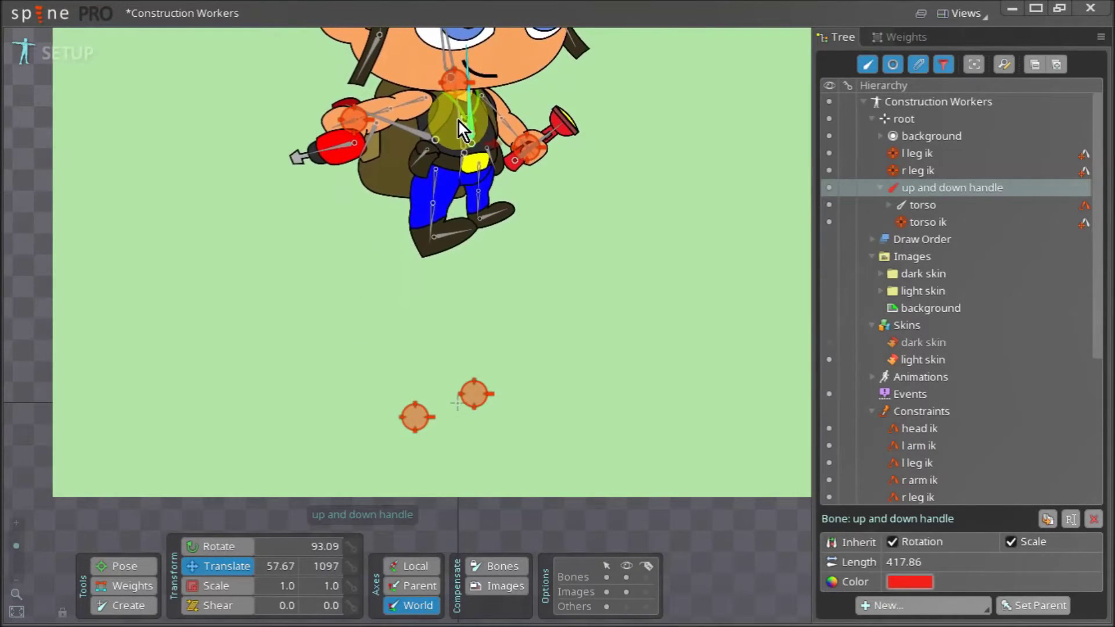
Undo the handle test move, then add 'r foot ik' on the right foot, targeting its tip.
key("ctrl+z")
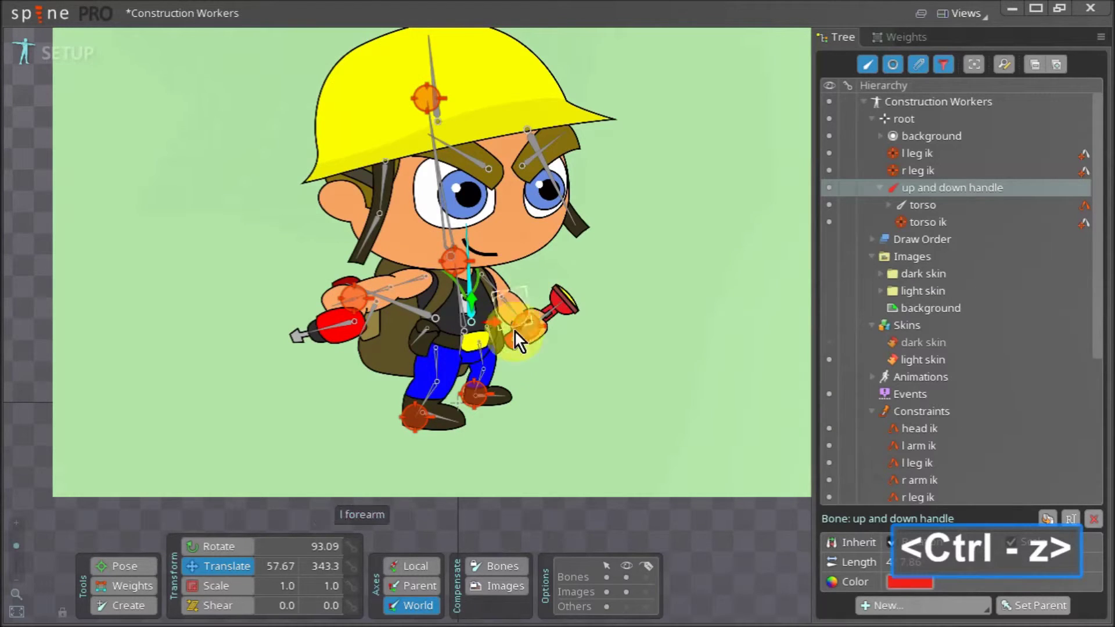
left_click(446, 421)
left_click(945, 619)
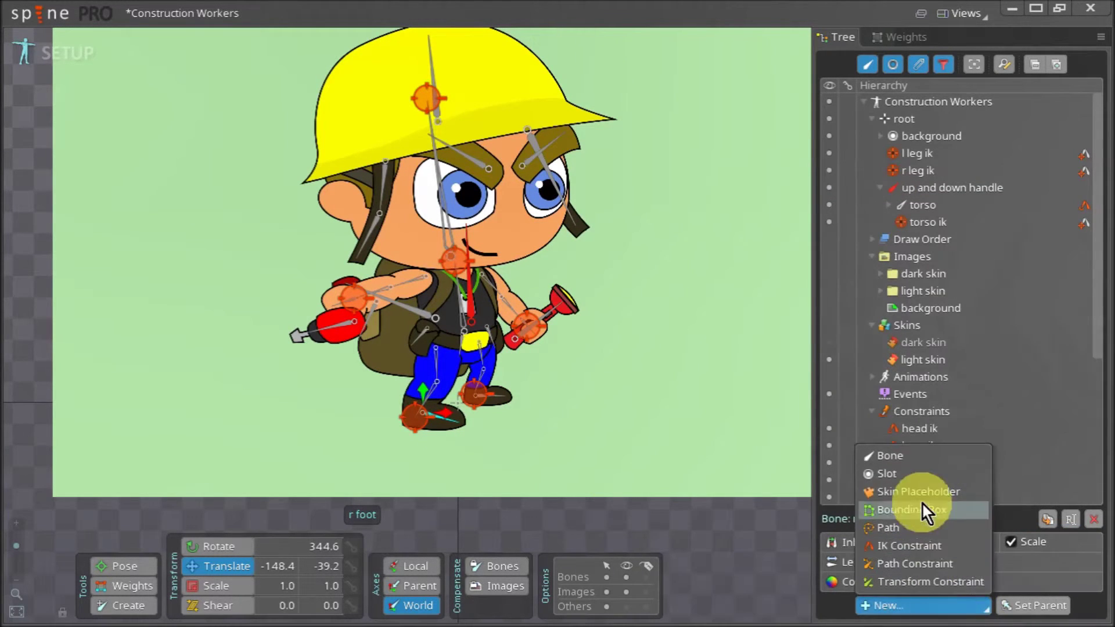
left_click(955, 547)
scroll(498, 427, "up", 2)
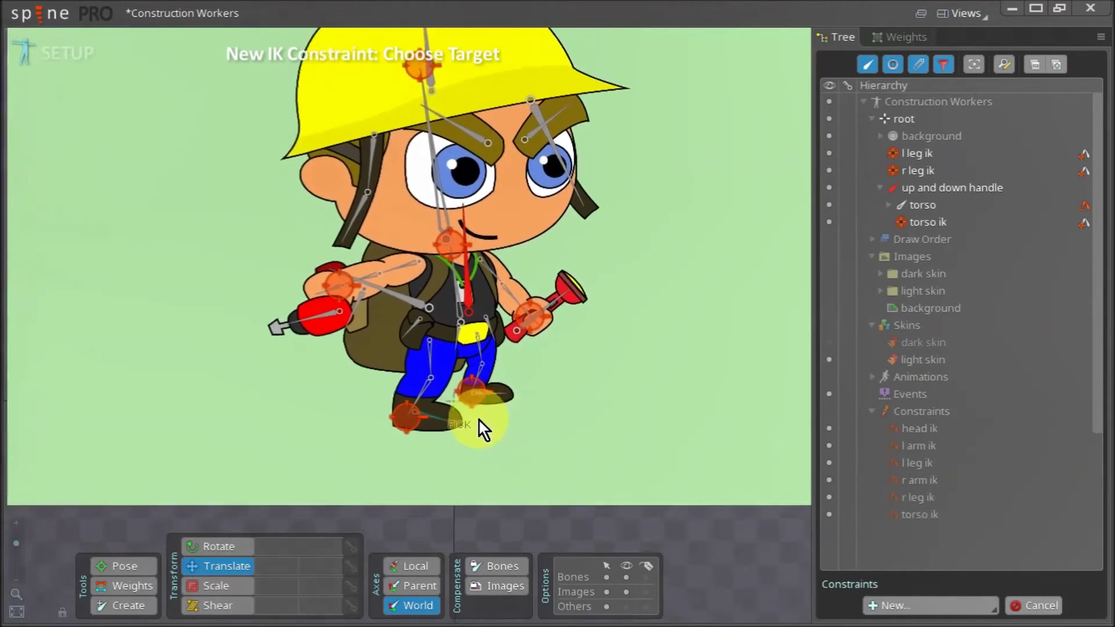
left_click(455, 427)
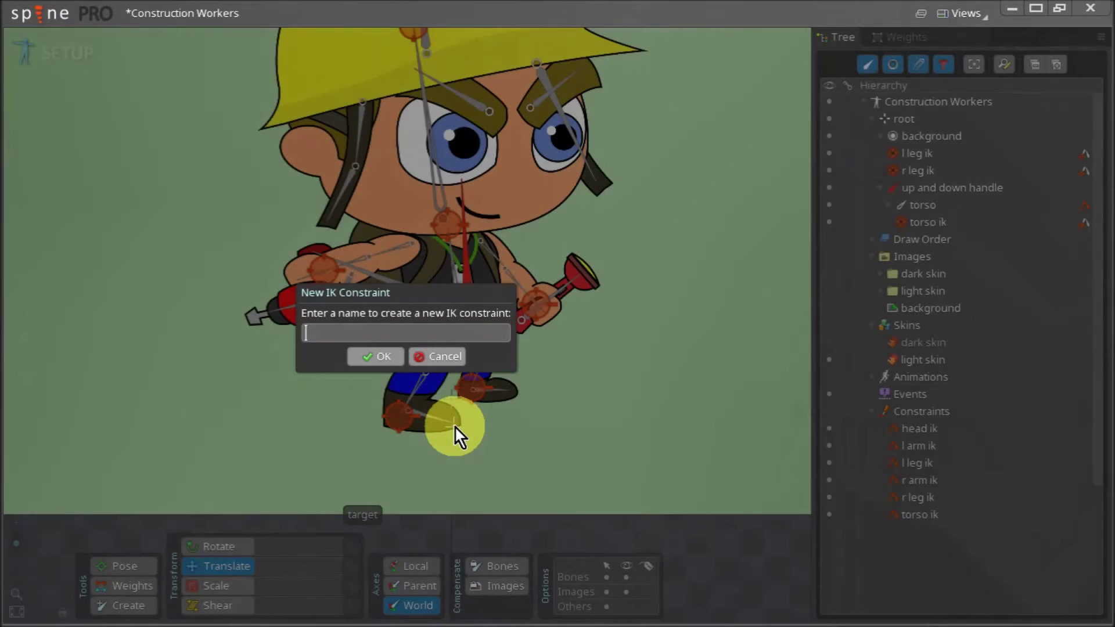
type("r foot ik")
key("Return")
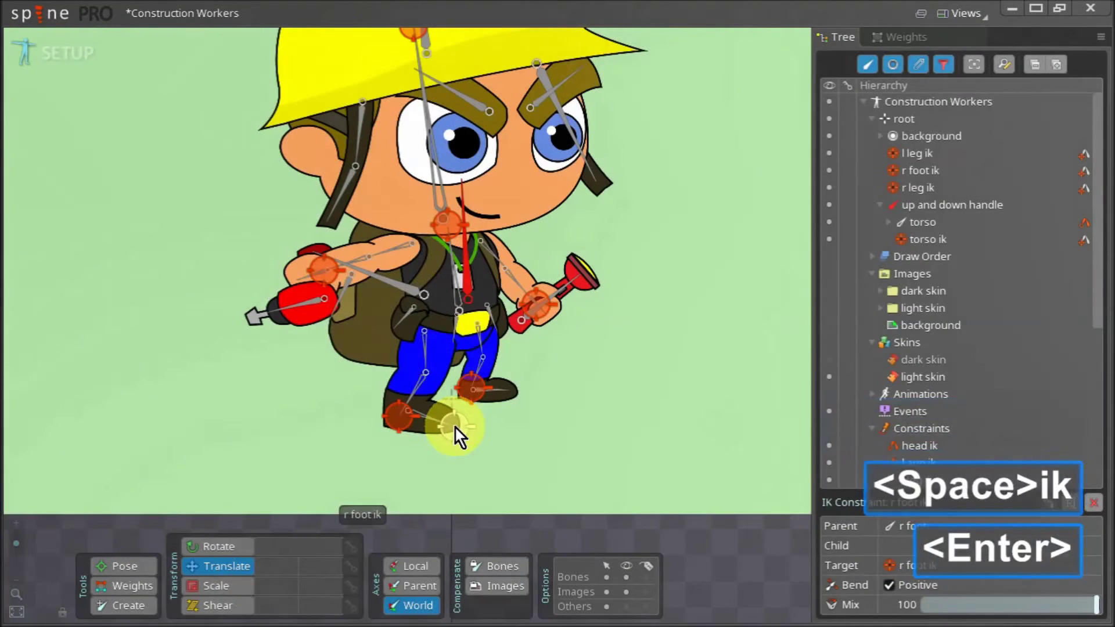
Add an IK constraint named 'l foot ik' on the left foot, targeting its tip.
left_click(499, 391)
left_click(913, 601)
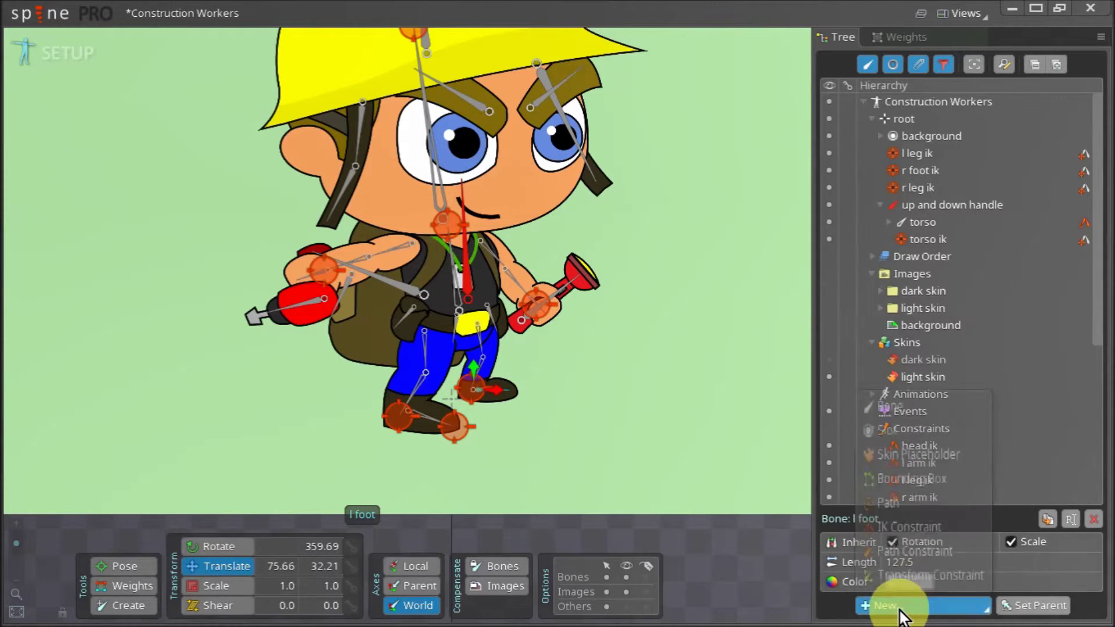
left_click(951, 546)
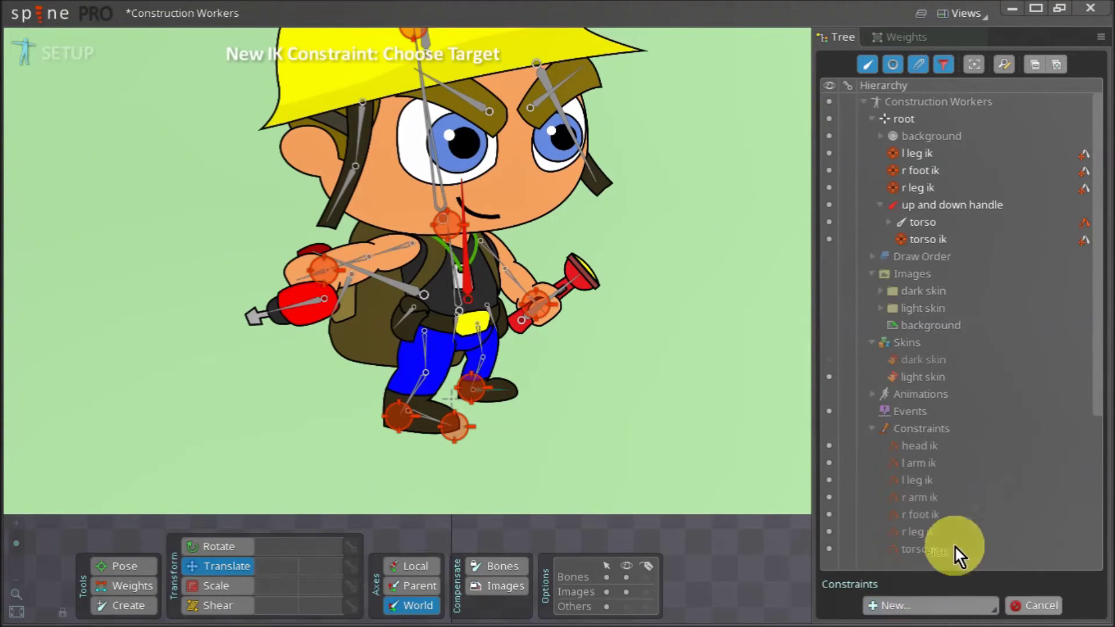
left_click(512, 393)
type("l foot ik")
key("Return")
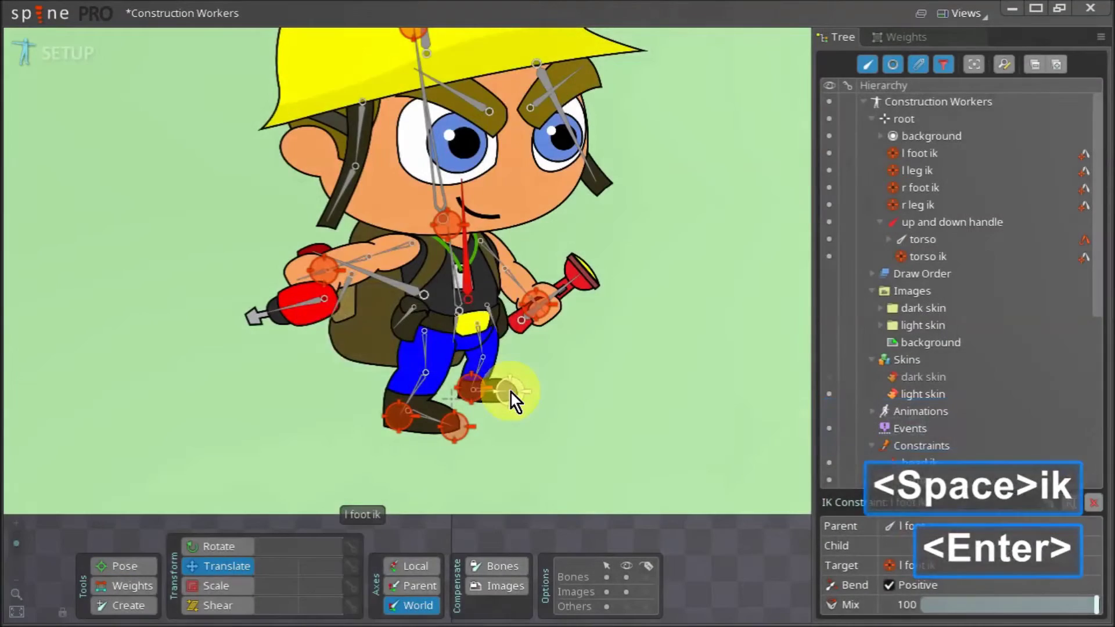
Drag the up and down handle bone to check that the body moves while both feet stay planted.
left_click(935, 221)
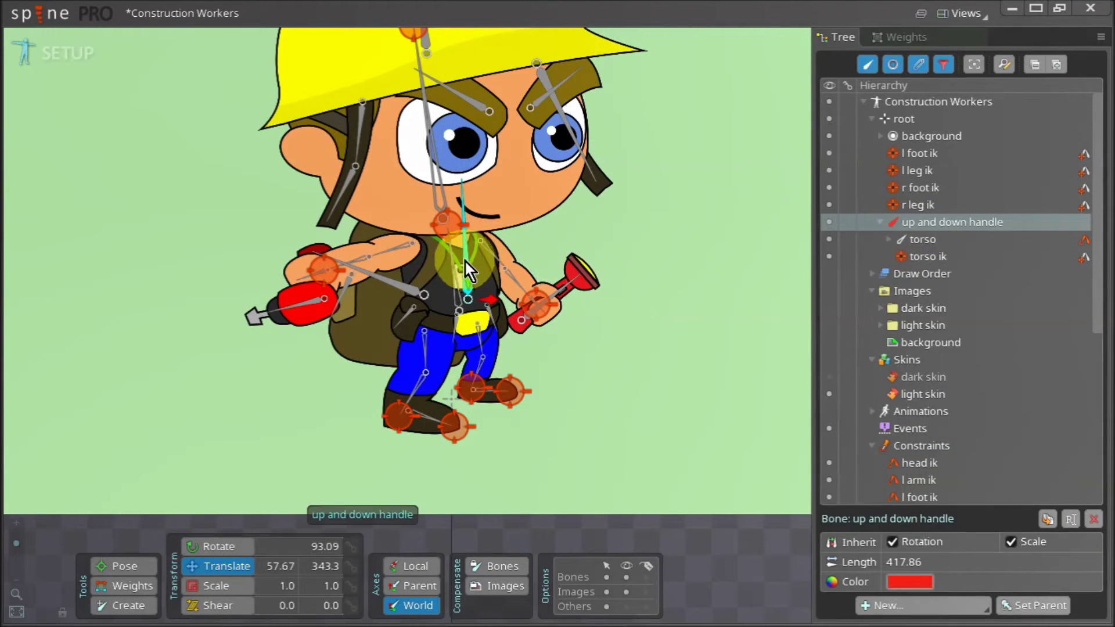
left_click_drag(467, 280, 132, 410)
scroll(297, 207, "down", 2)
scroll(337, 278, "down", 1)
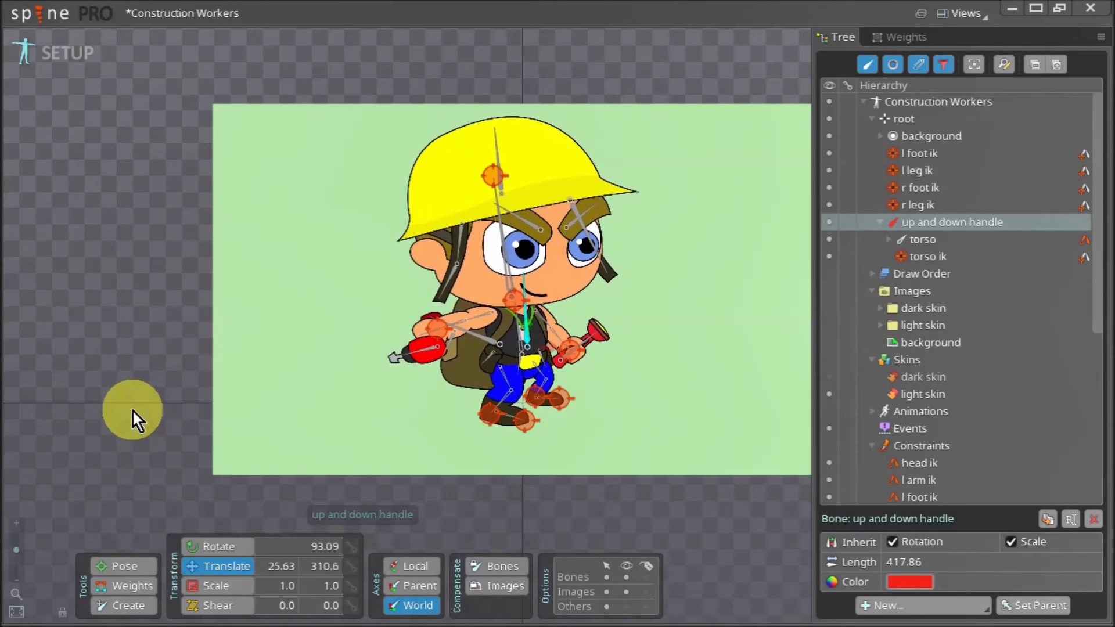